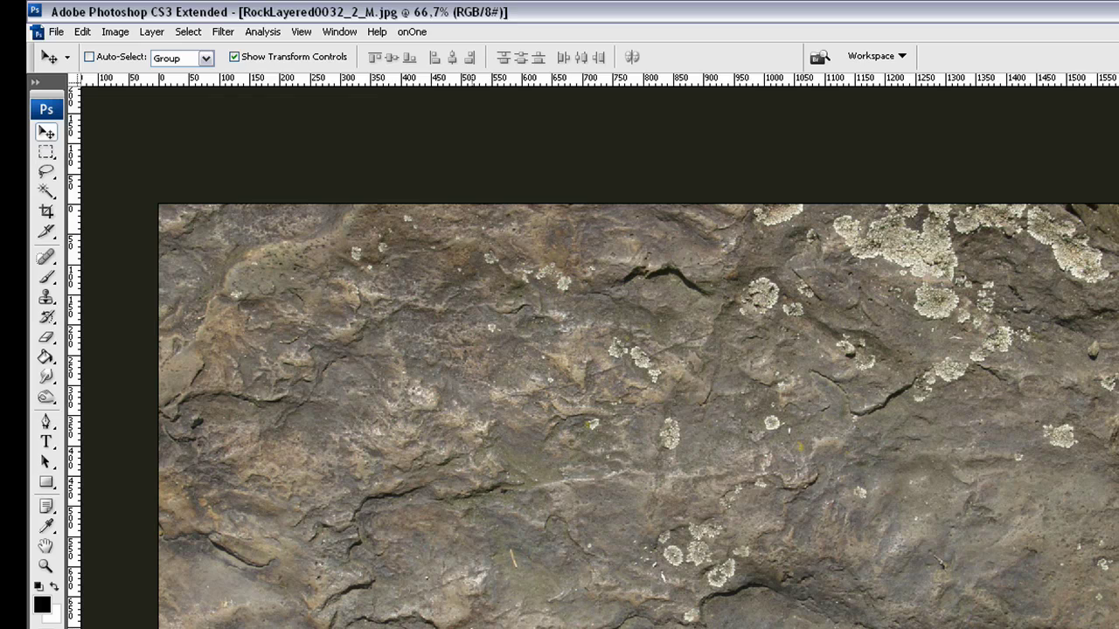
Set up the Rectangular Marquee with the Fixed Size style at 1024 by 1024 px.
click(51, 155)
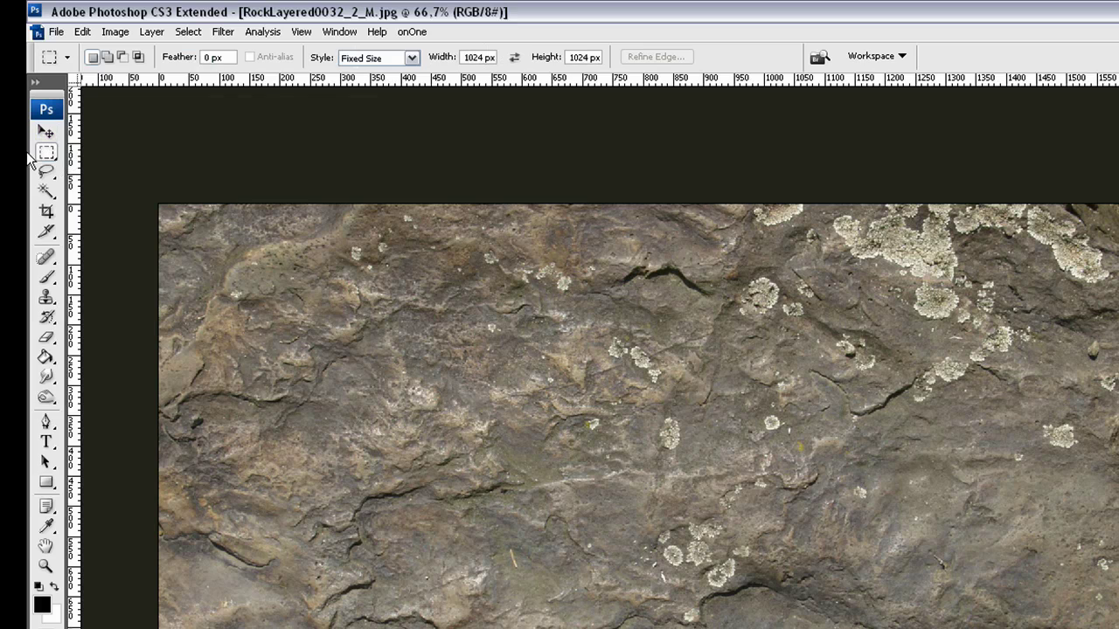
click(378, 60)
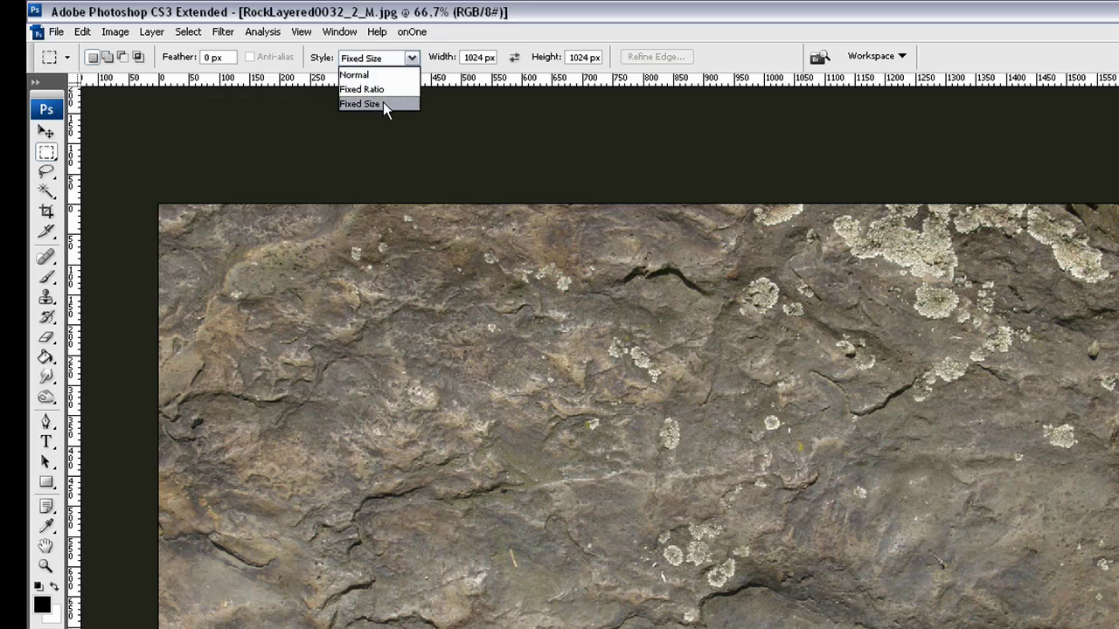
click(383, 104)
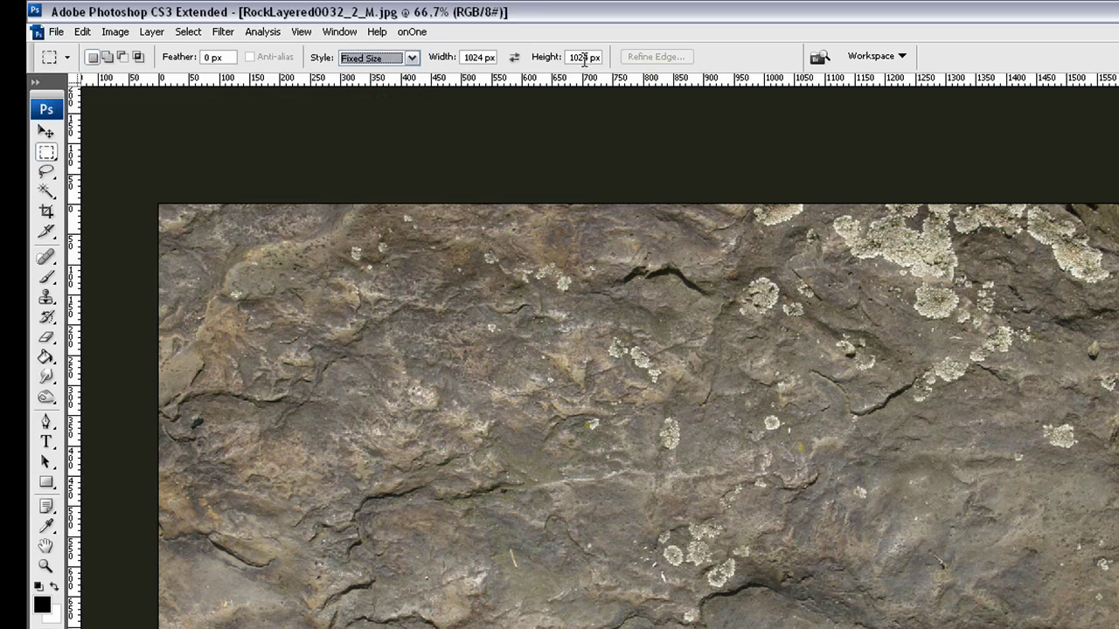
Place the 1024 by 1024 px selection close to the upper-left corner of the rock photo.
click(257, 310)
click(187, 226)
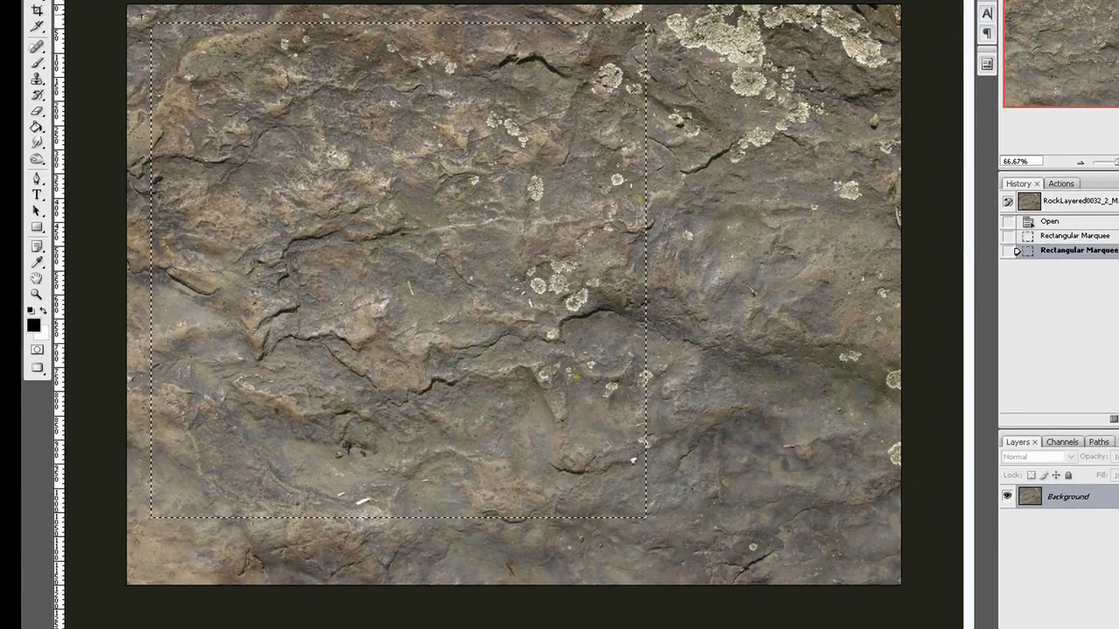
click(149, 50)
click(138, 50)
click(139, 12)
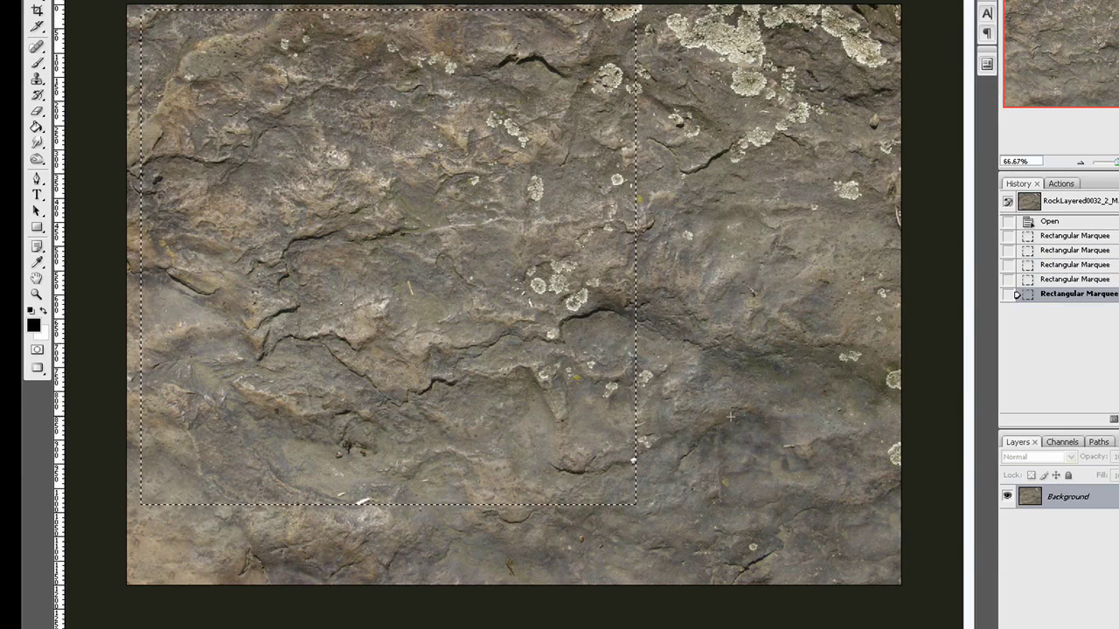
click(131, 10)
click(131, 11)
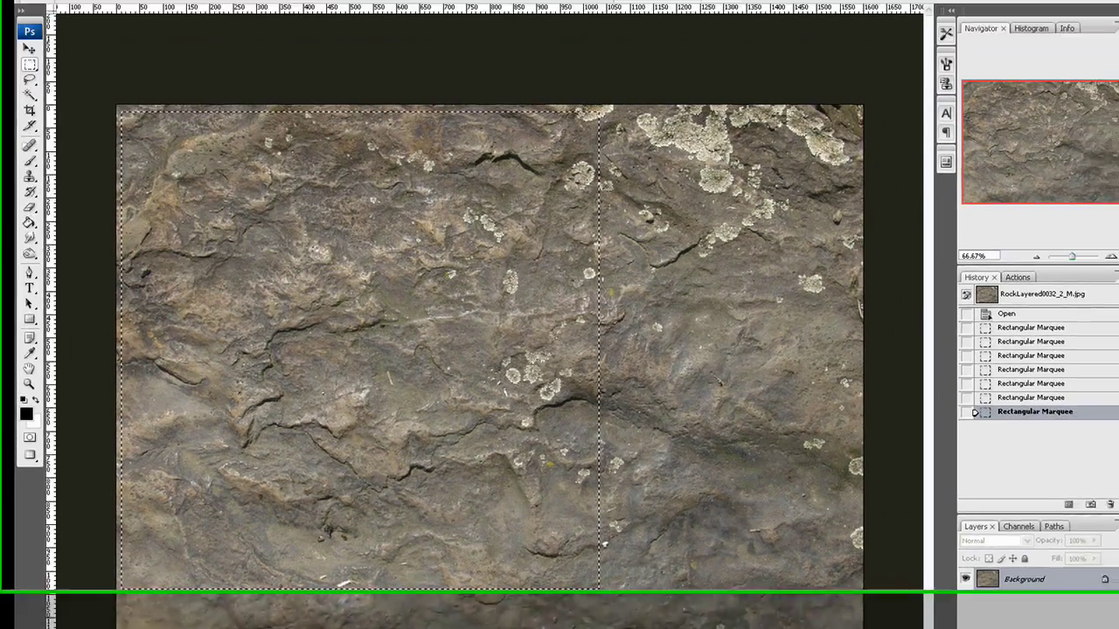
Create a new 1024 by 1024 pixel RGB document with a white background and paste the copied rock area into it.
click(32, 24)
click(42, 40)
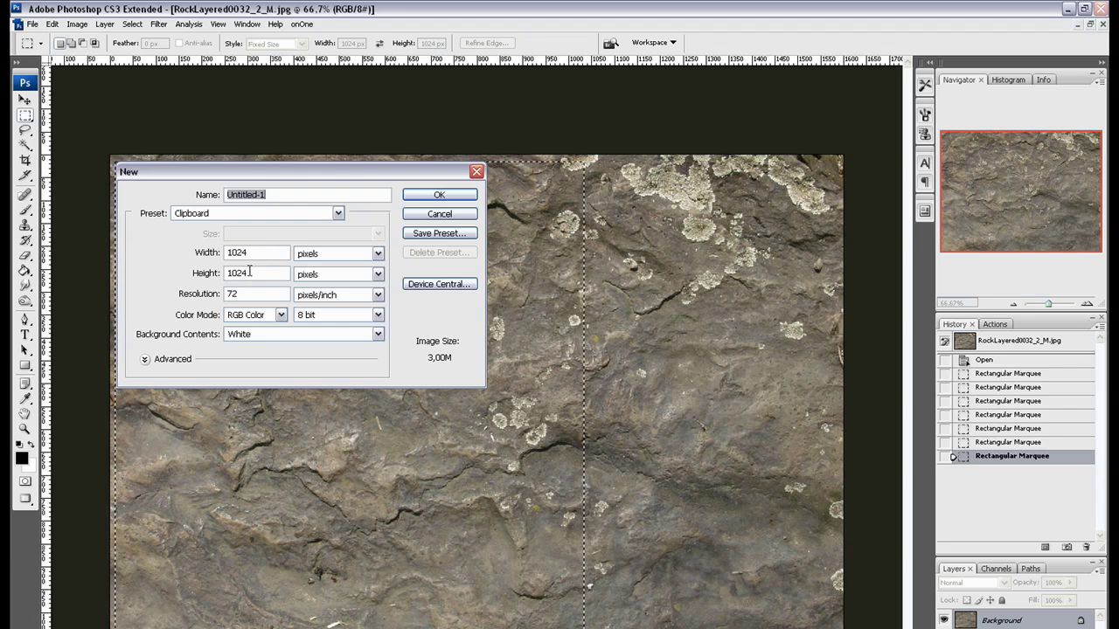
click(424, 210)
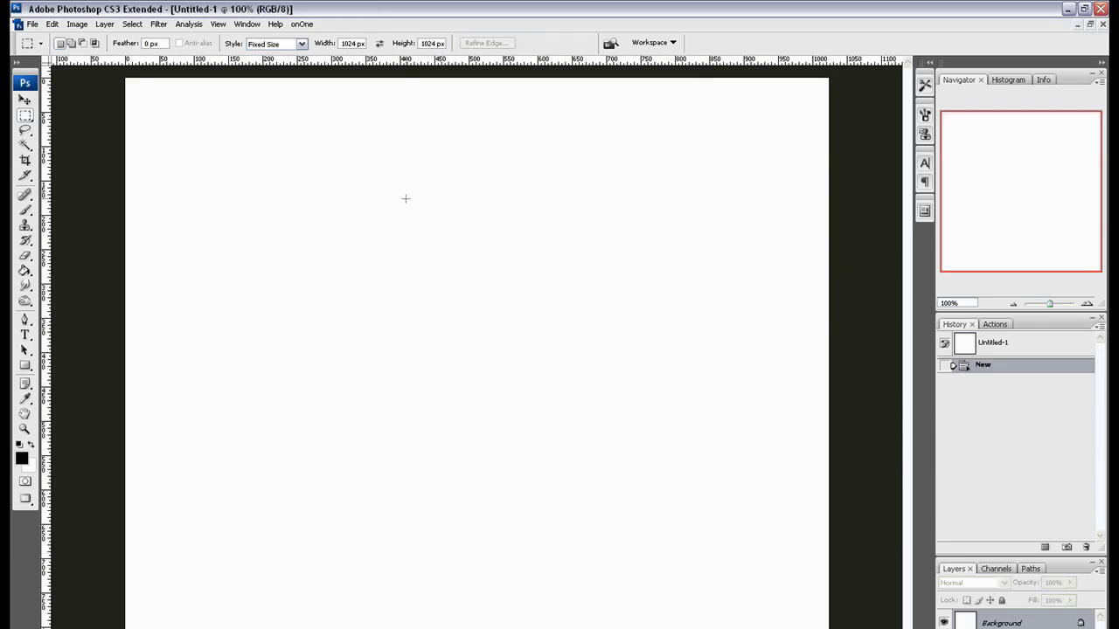
key(ctrl+v)
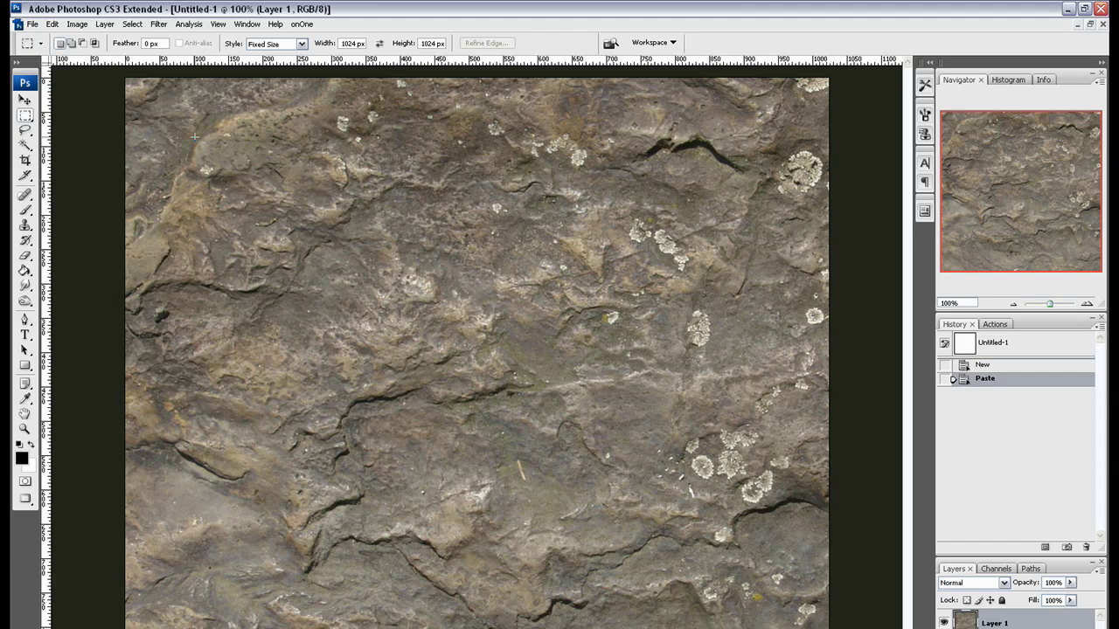
Apply the Offset filter to the rock layer with +512 pixels horizontal, +512 pixels vertical and Wrap Around.
click(159, 24)
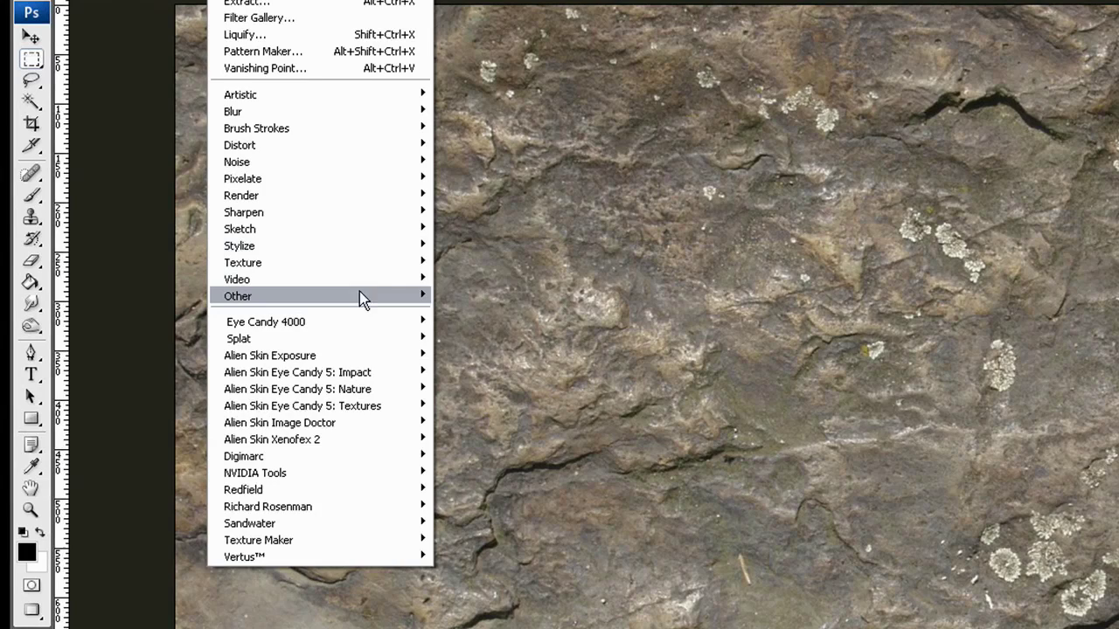
mouse_move(263, 276)
click(466, 362)
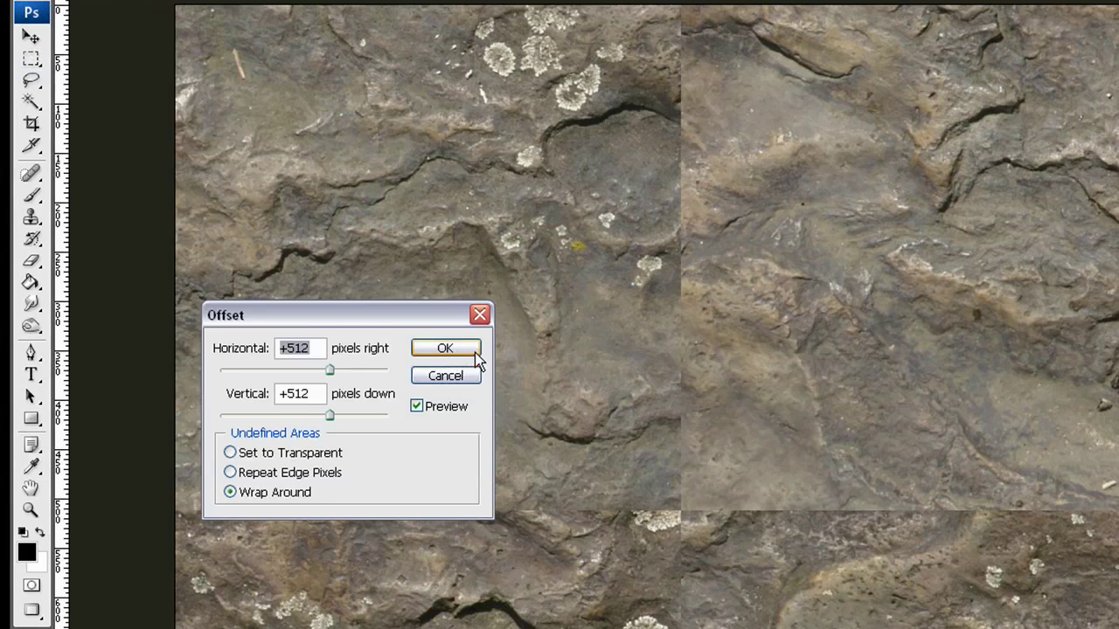
drag(402, 315, 466, 301)
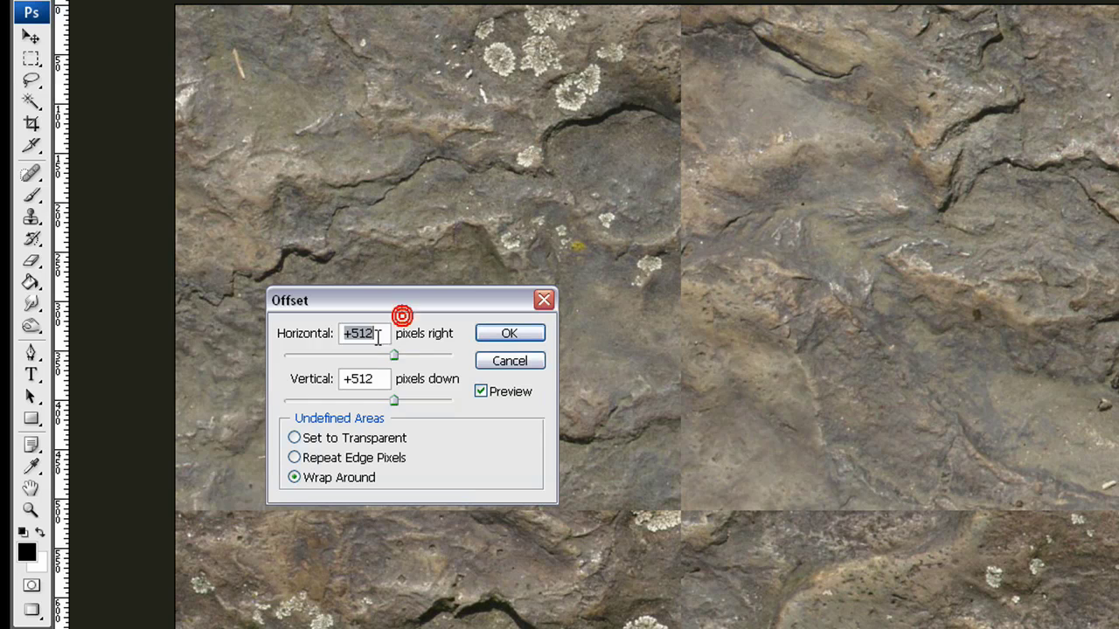
click(374, 333)
drag(364, 335, 348, 332)
drag(382, 378, 353, 375)
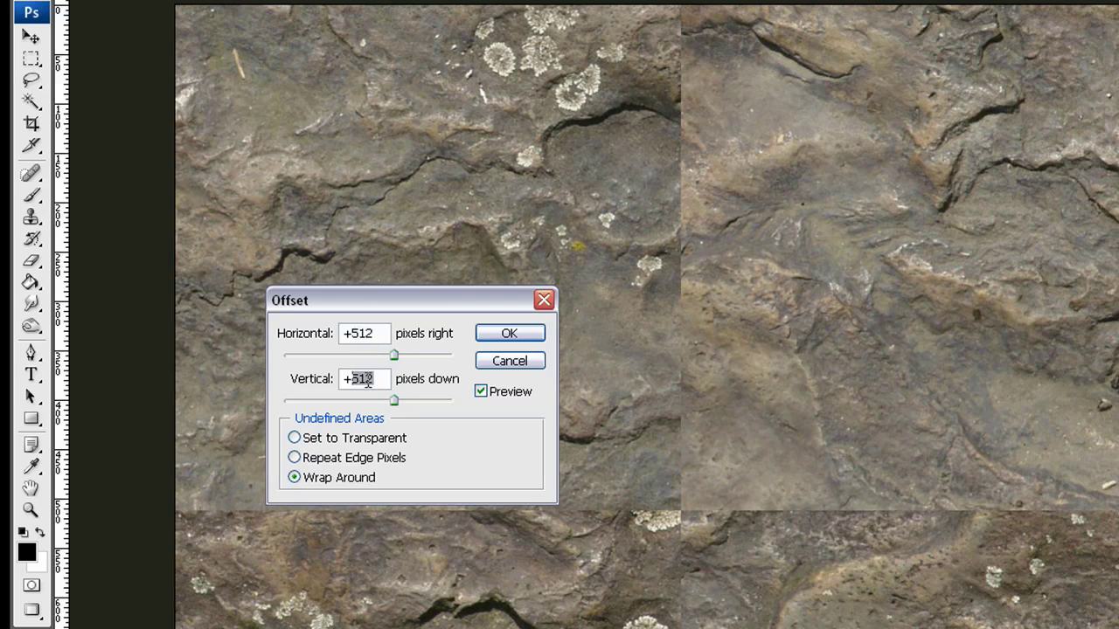
click(382, 372)
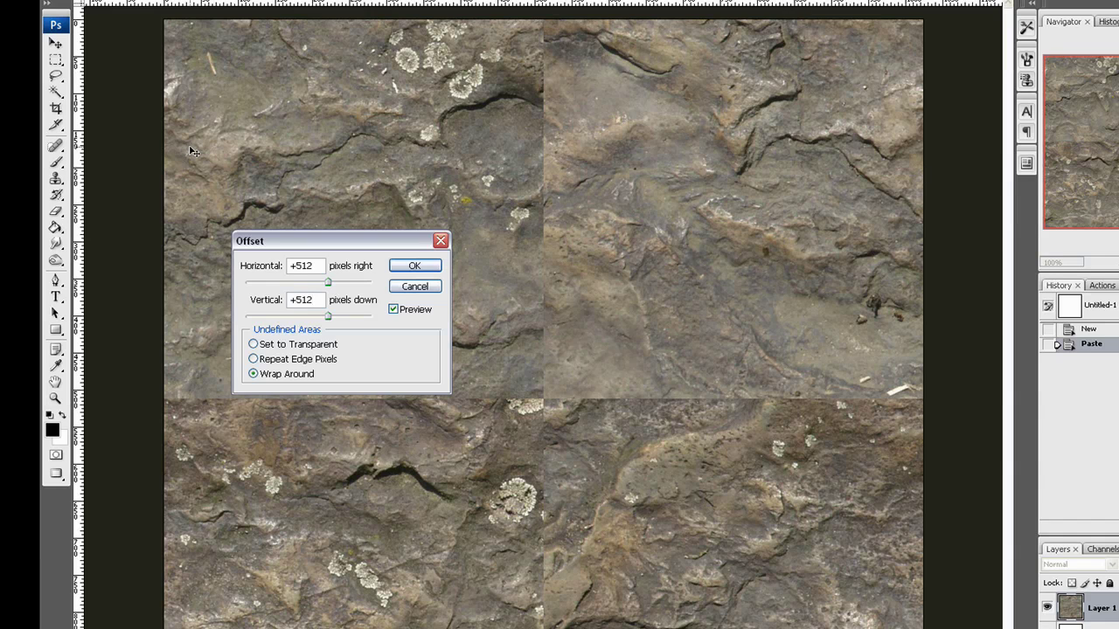
click(419, 268)
click(413, 267)
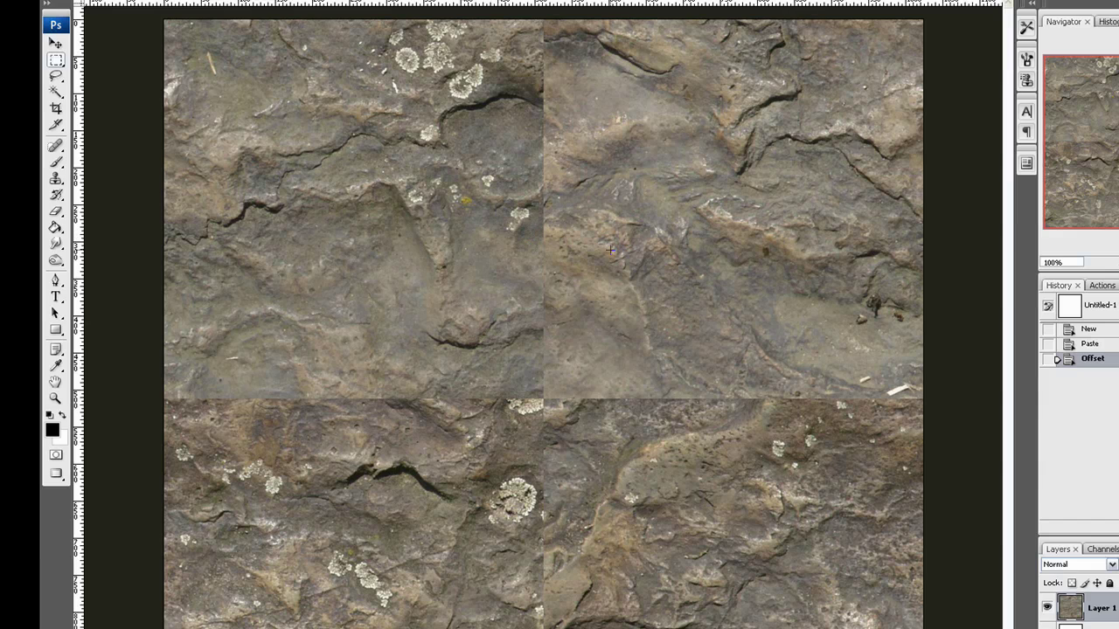
Set up the Clone Stamp with a soft round 99 px brush at 0% hardness.
click(61, 180)
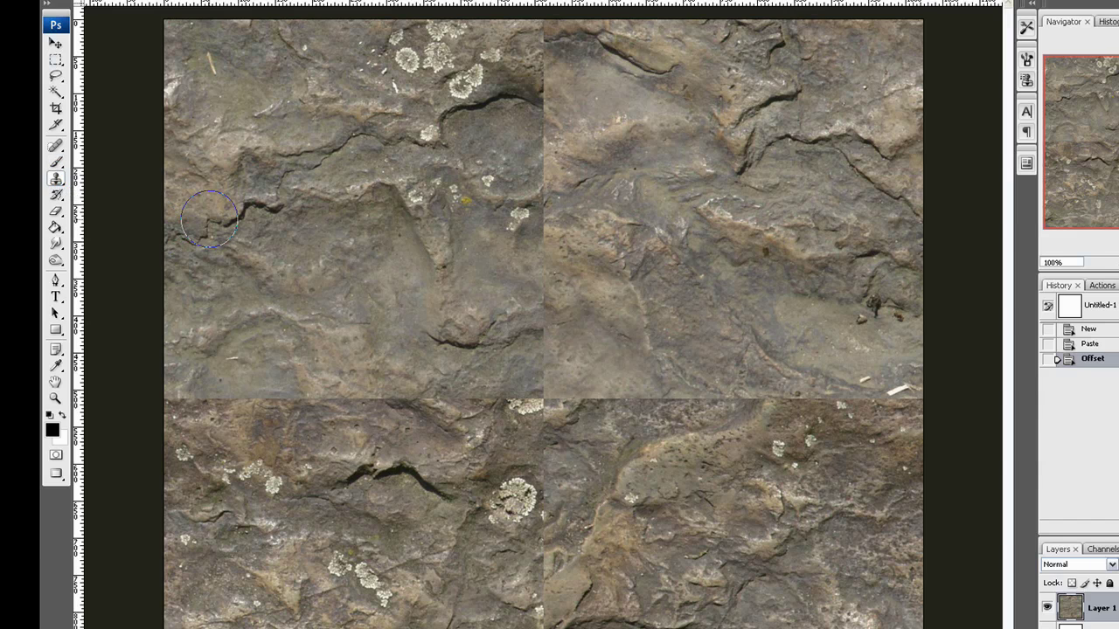
click(114, 0)
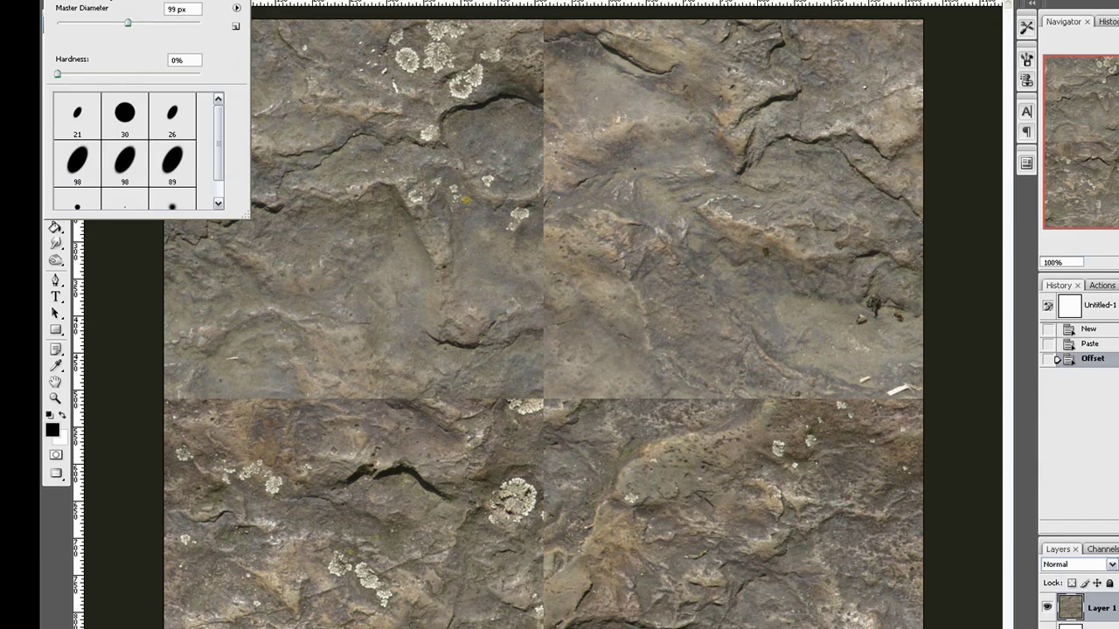
drag(219, 137, 218, 155)
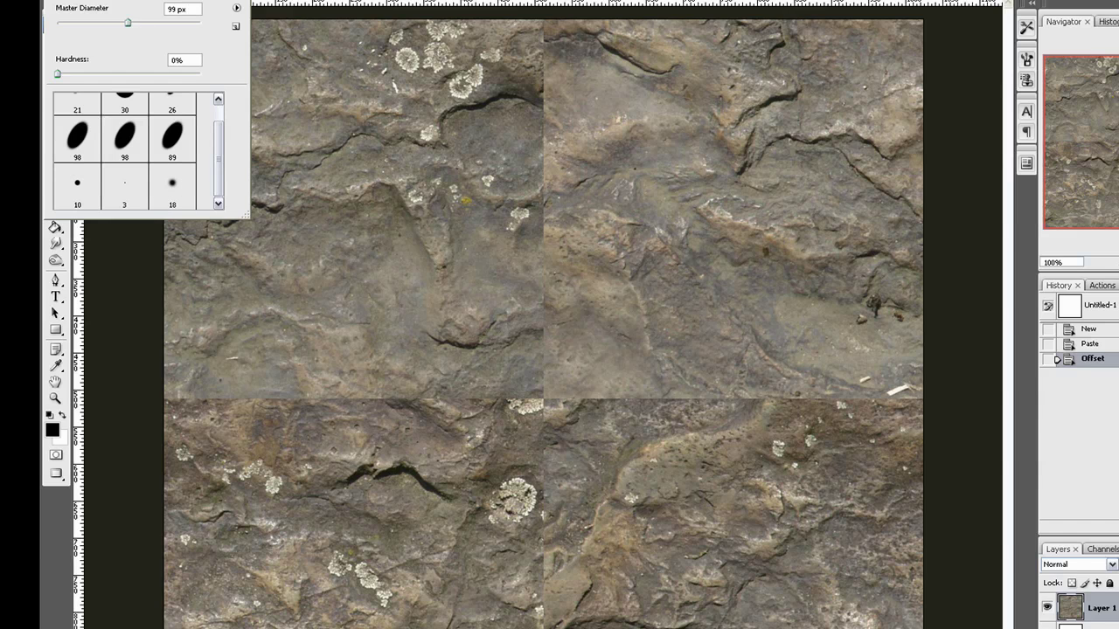
click(116, 7)
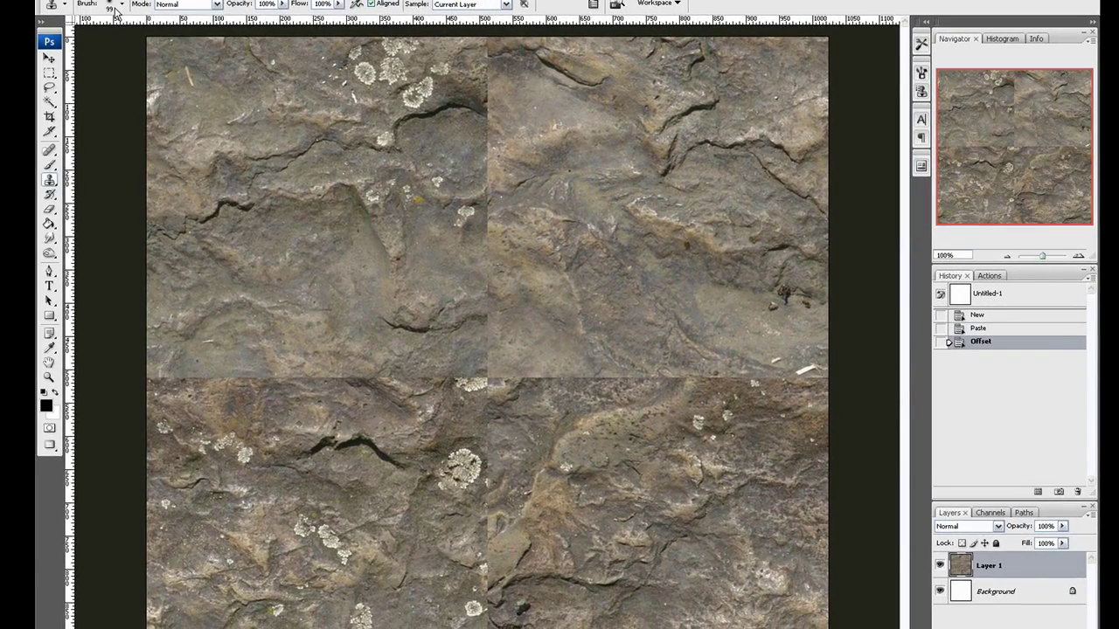
click(123, 5)
drag(115, 40, 115, 45)
key(Return)
Clone rock texture over the vertical seam midway down the upper half of the image.
mouse_move(491, 172)
mouse_down()
mouse_move(483, 139)
mouse_move(489, 146)
mouse_move(502, 124)
mouse_move(490, 172)
mouse_move(523, 195)
mouse_move(489, 227)
mouse_up()
drag(489, 226, 470, 250)
click(482, 252)
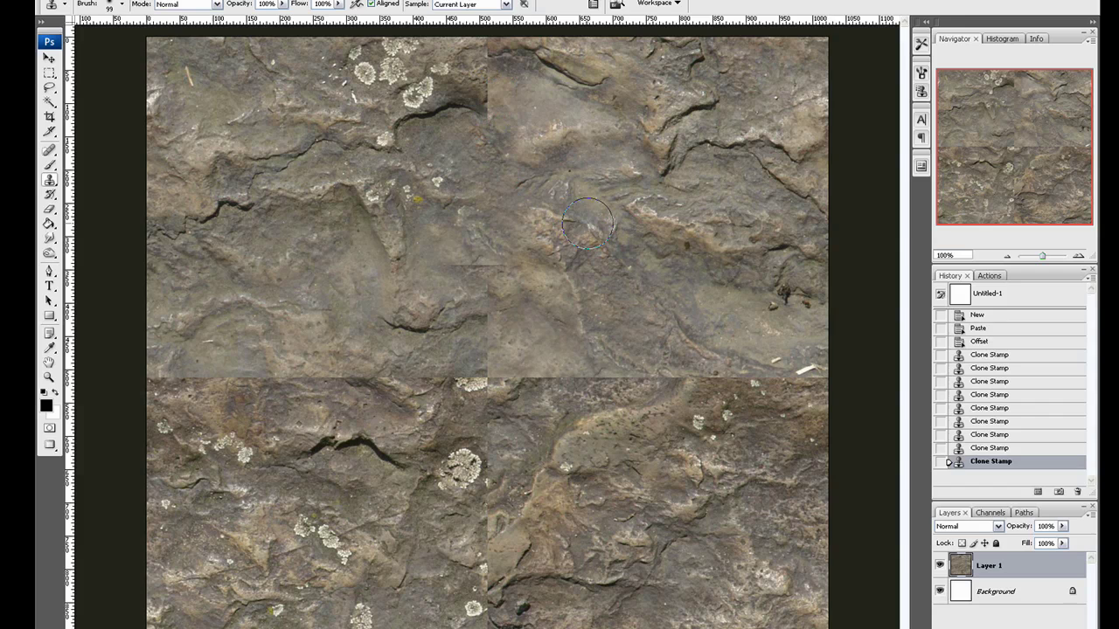
Clone sampled rock over the upper end of the vertical seam and the cut-off end of the dark crack beside it.
click(476, 91)
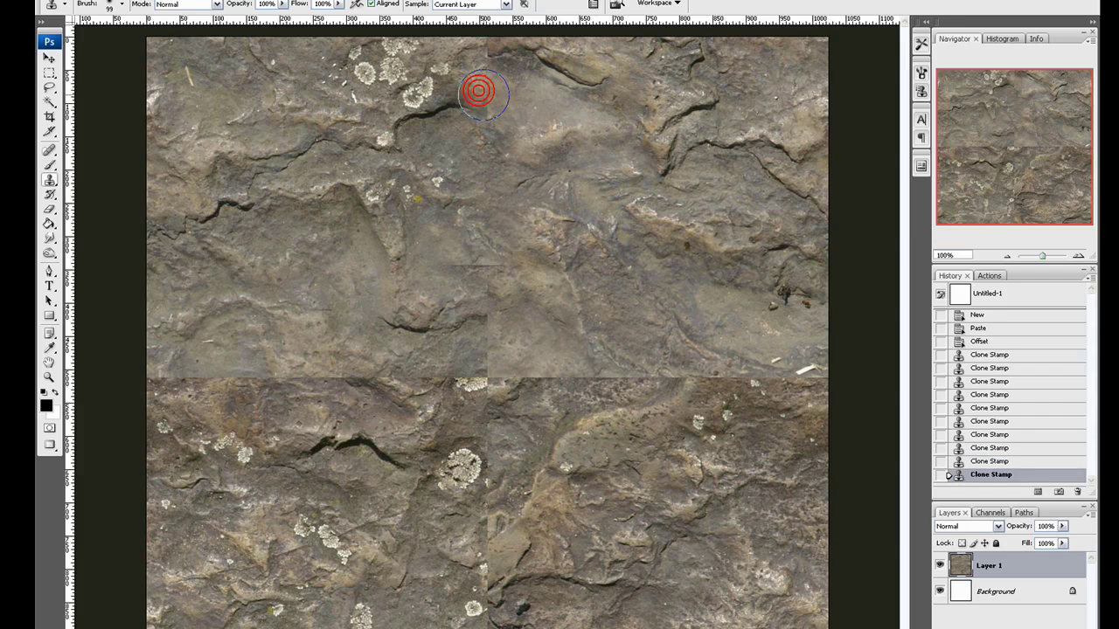
click(483, 97)
click(484, 107)
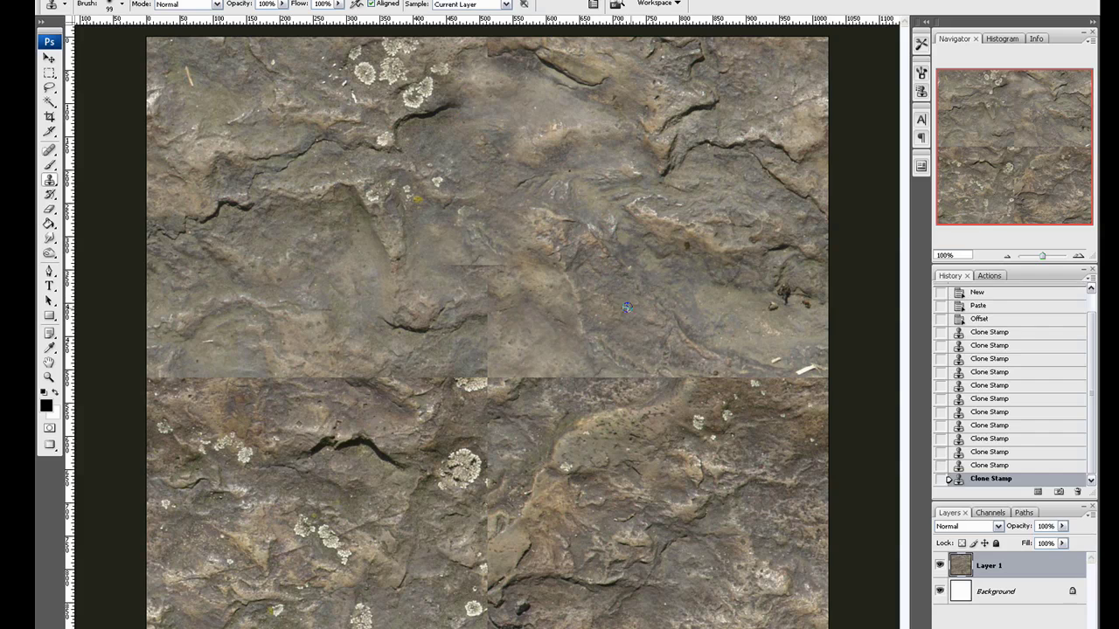
alt+click(632, 310)
click(469, 140)
click(463, 144)
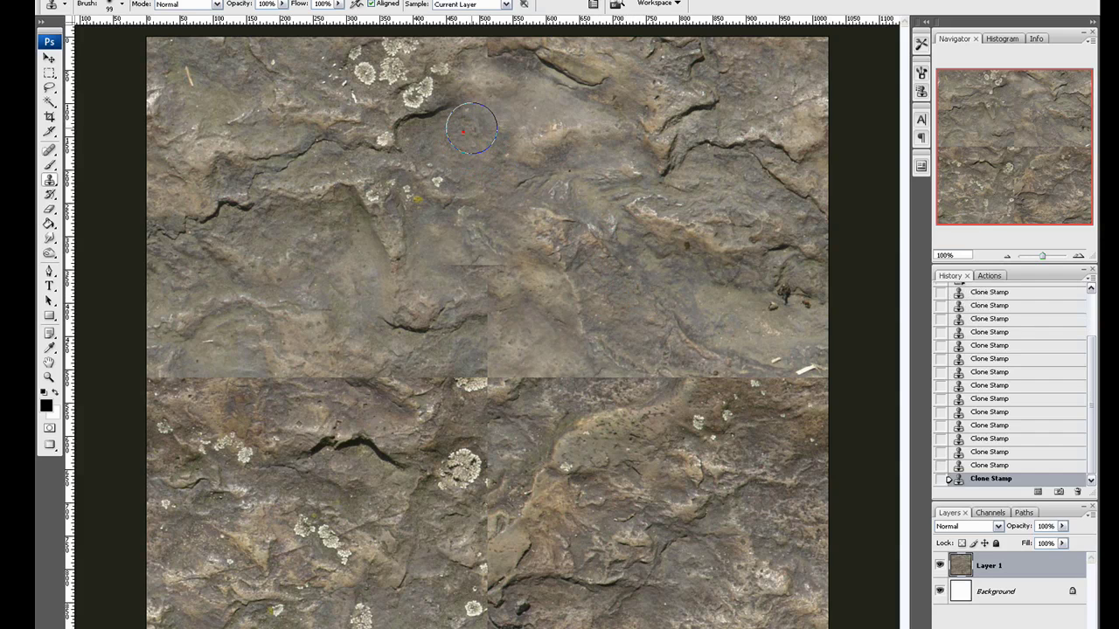
click(456, 130)
click(489, 72)
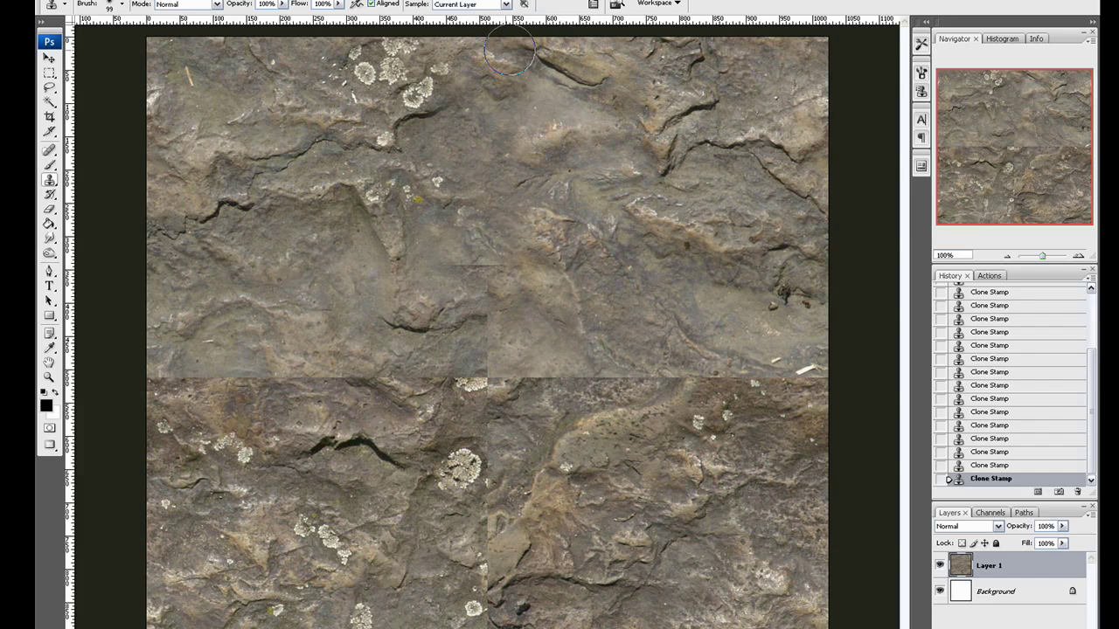
Clone sampled rock down the vertical seam to the image centre and over rock patches around the horizontal seam on the right.
alt+click(630, 283)
mouse_move(486, 259)
mouse_down()
mouse_move(476, 293)
mouse_move(493, 342)
mouse_up()
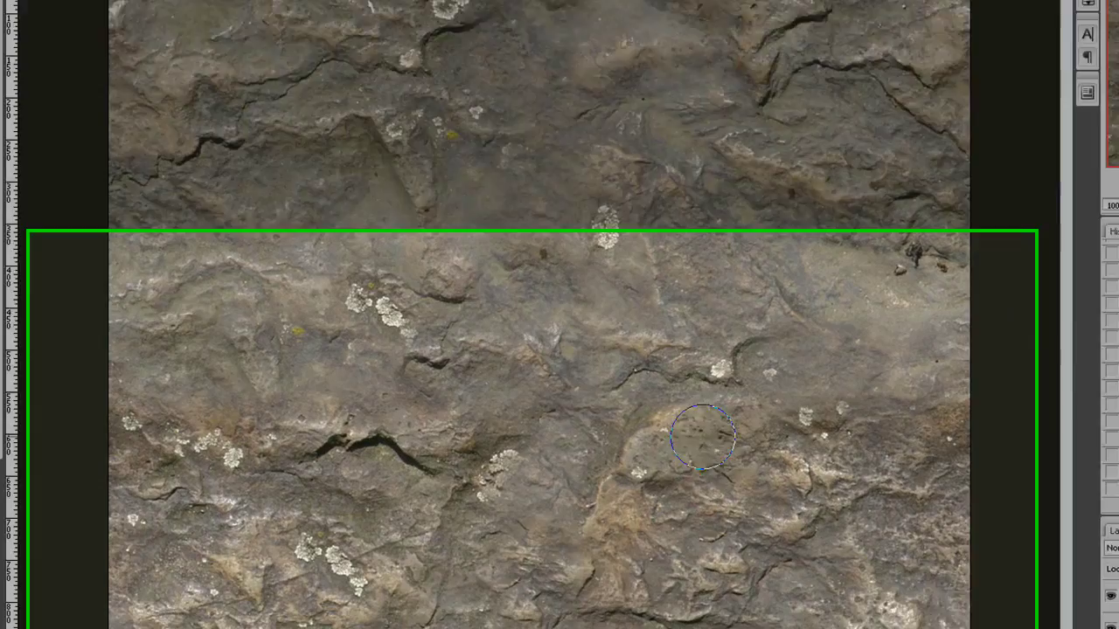
click(678, 546)
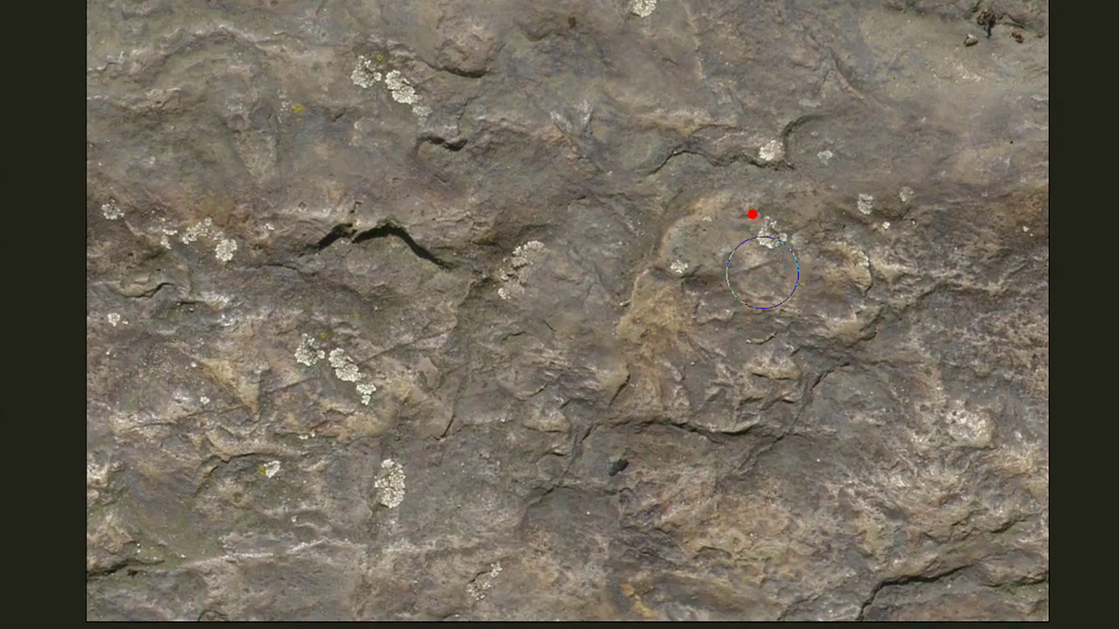
click(797, 243)
click(775, 179)
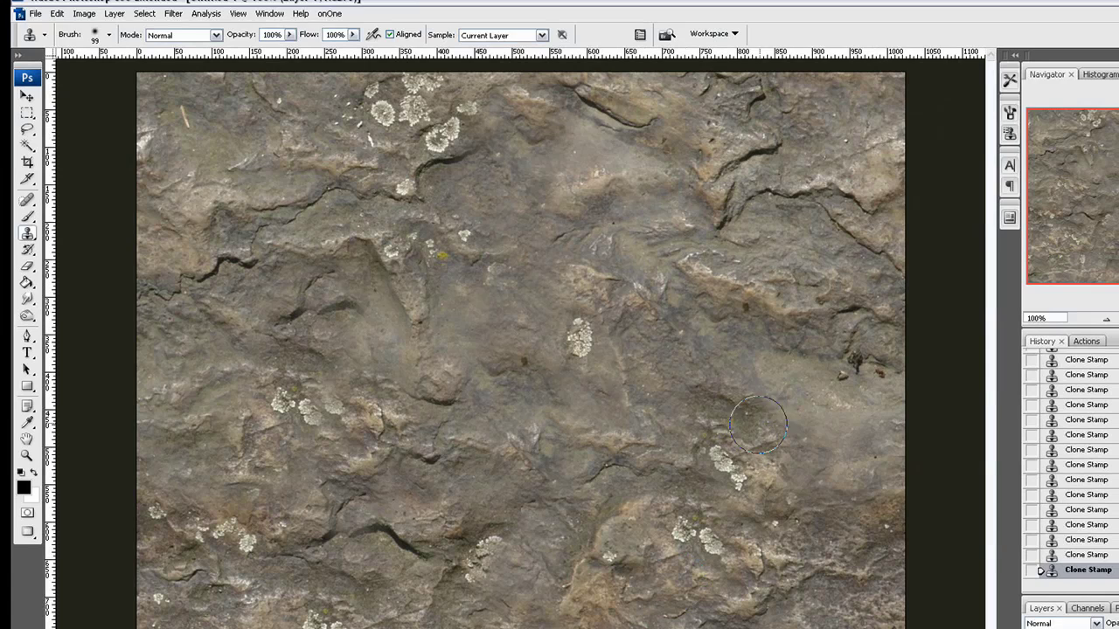
click(783, 396)
Replace the brush set with Basic Brushes and choose the hard round 38 px brush for the Clone Stamp.
click(107, 37)
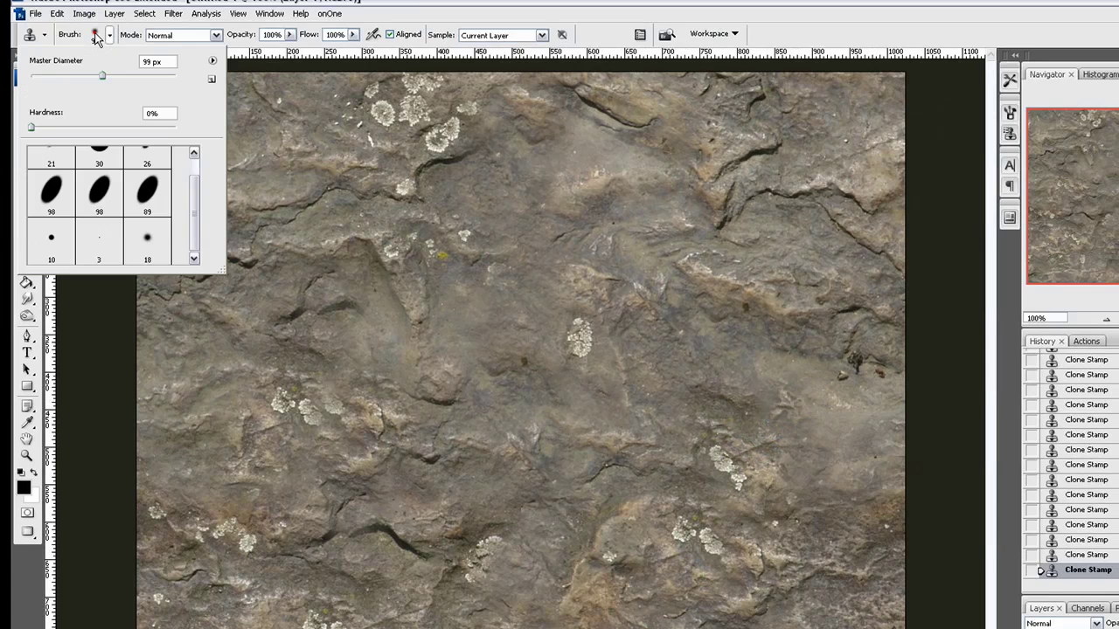
drag(193, 232, 188, 219)
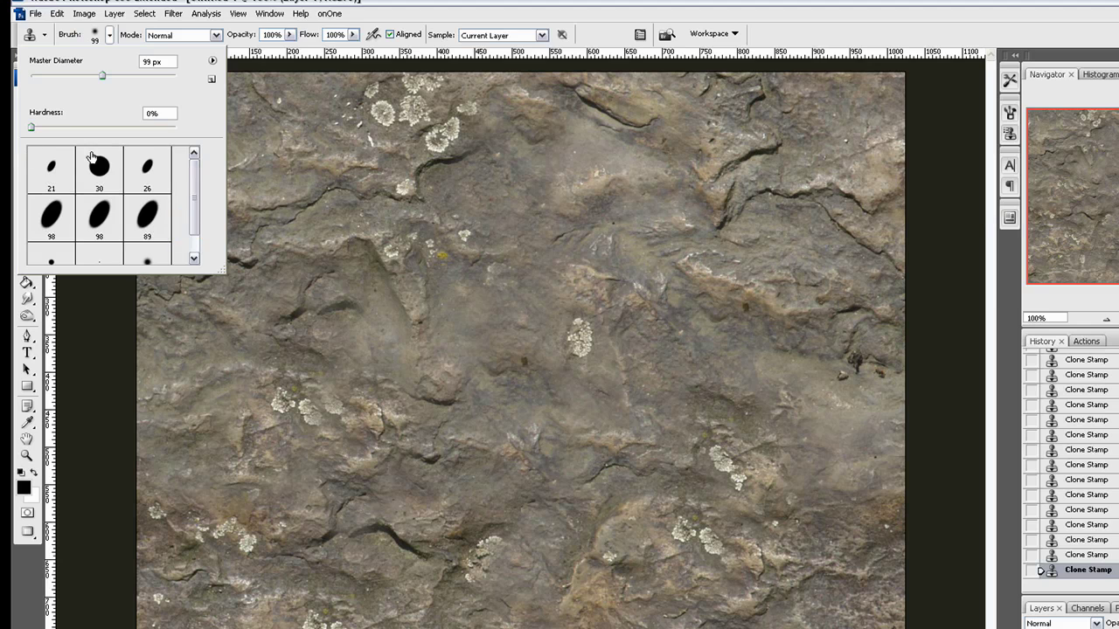
click(212, 61)
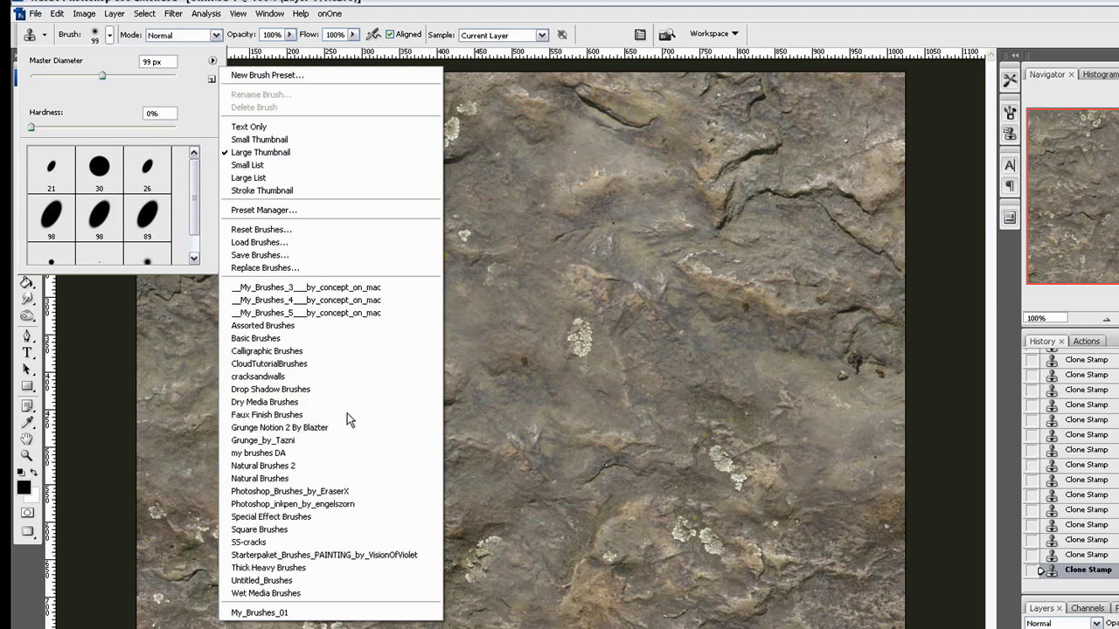
click(329, 338)
click(557, 322)
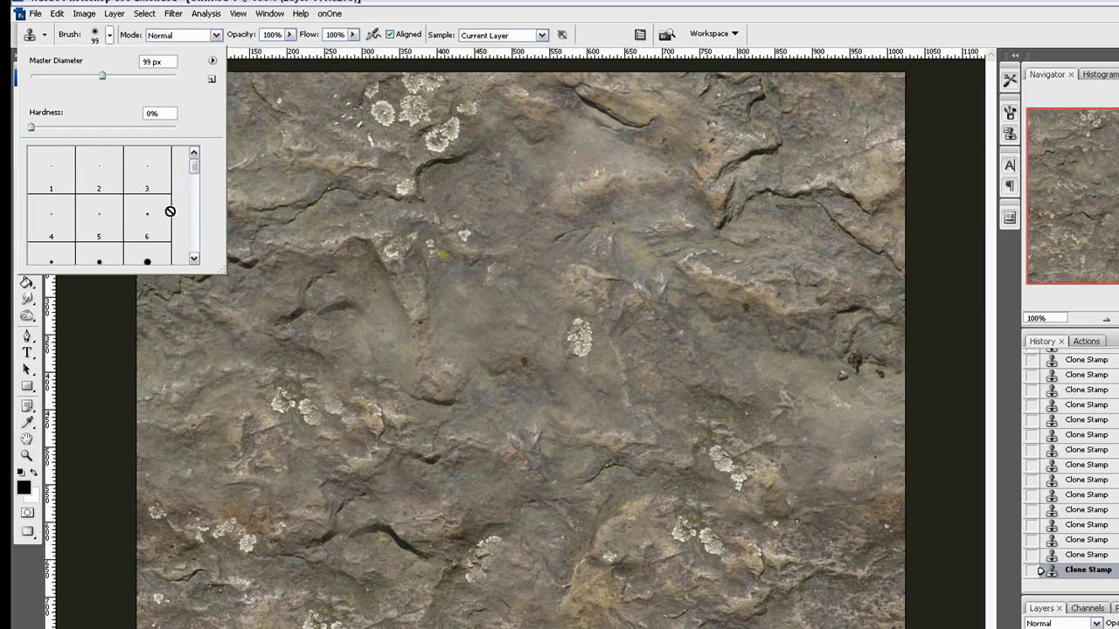
drag(199, 167, 191, 200)
click(90, 211)
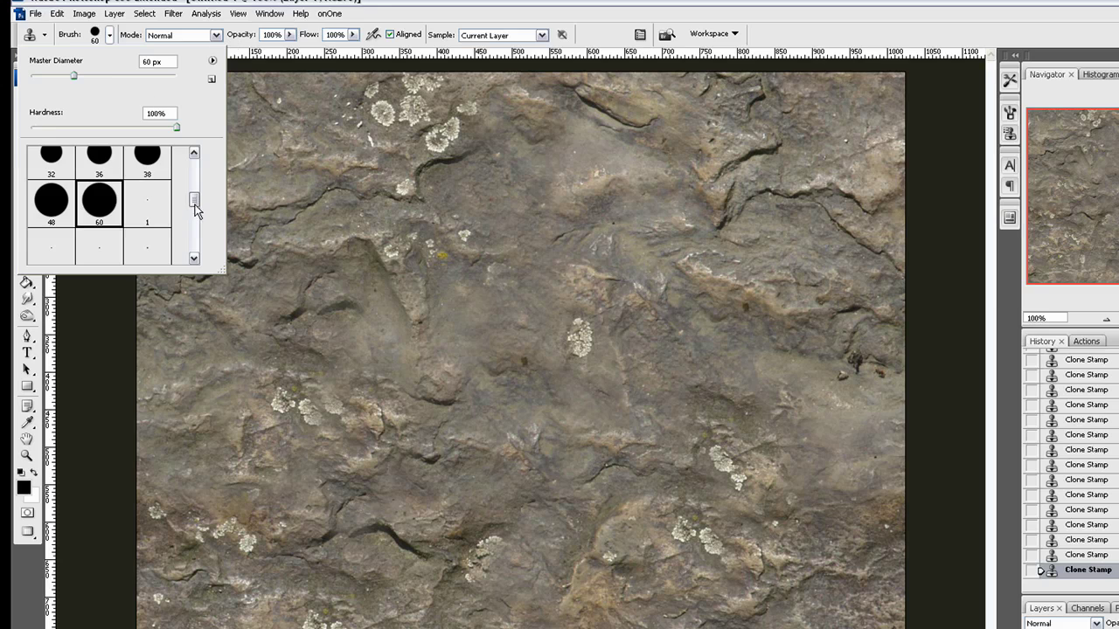
scroll(195, 210, up, 2)
scroll(194, 206, down, 1)
click(142, 184)
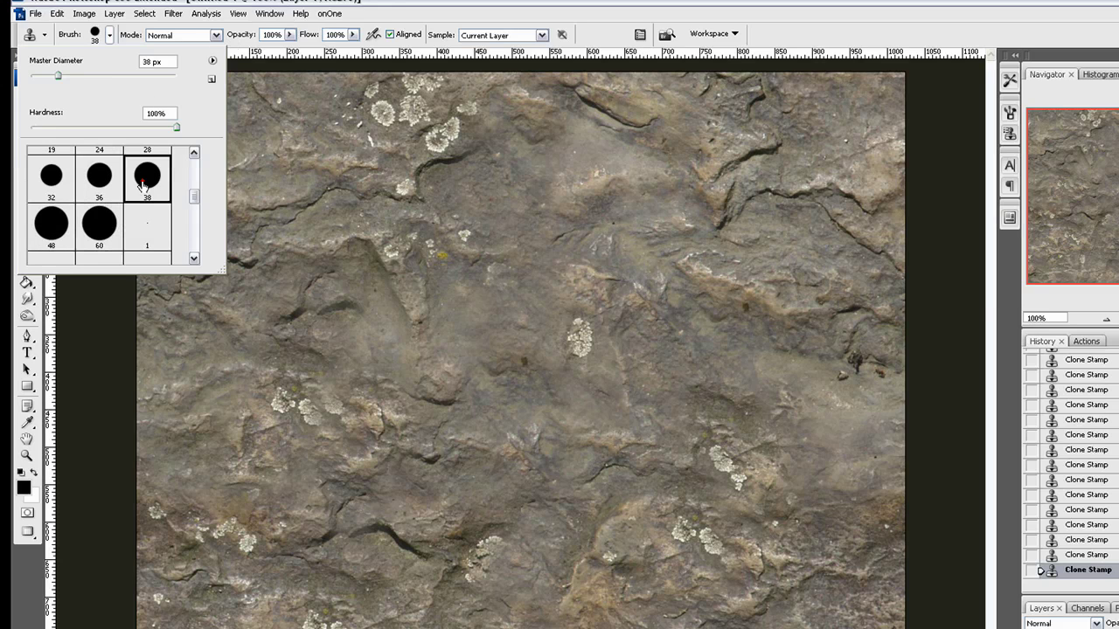
click(391, 3)
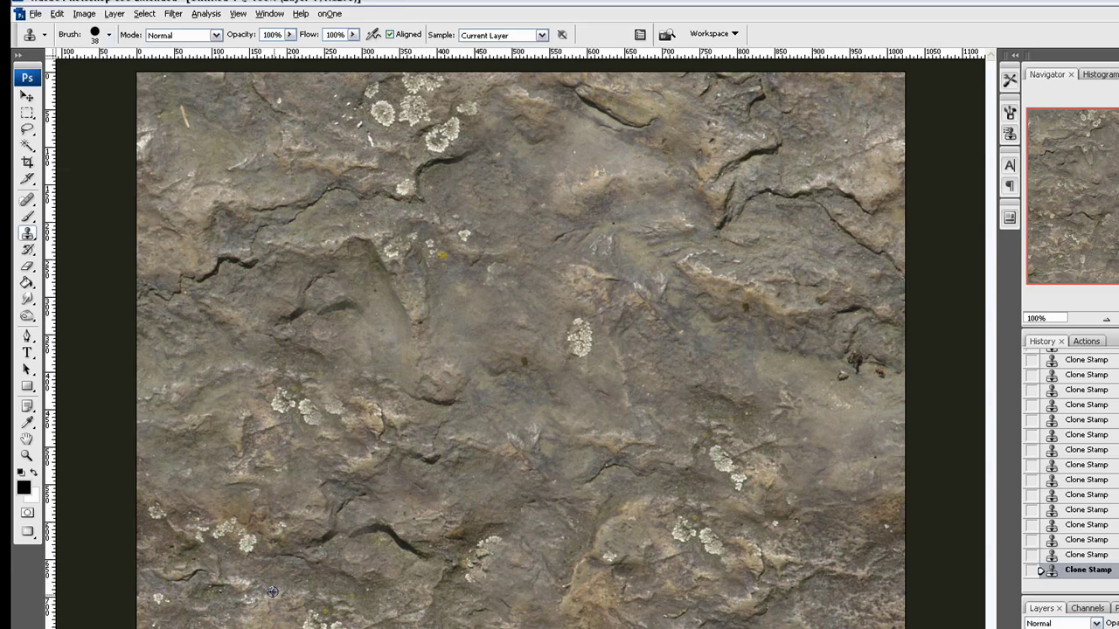
Clone sampled lichen and rough rock with the hard brush over the smooth rock just below and beside the central lichen patch.
click(582, 395)
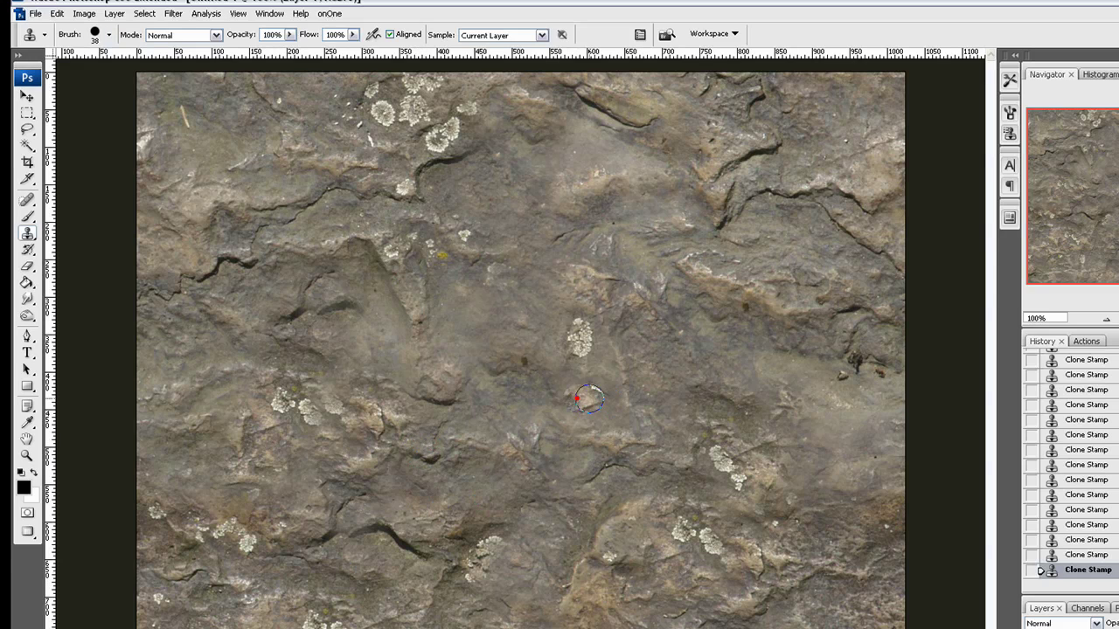
drag(594, 380, 574, 377)
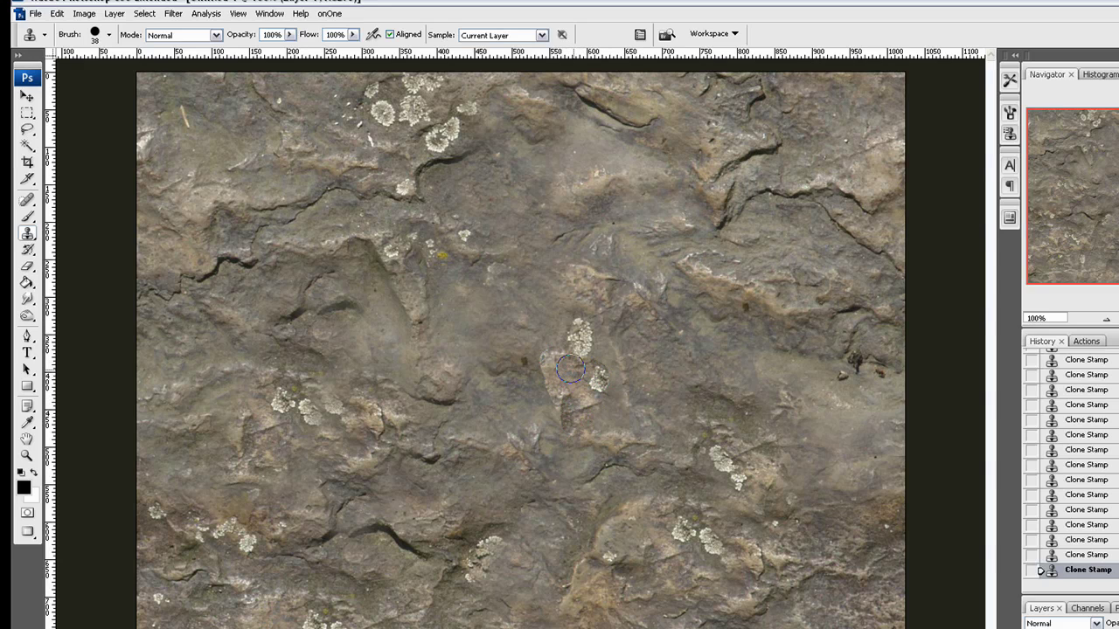
drag(608, 374, 622, 352)
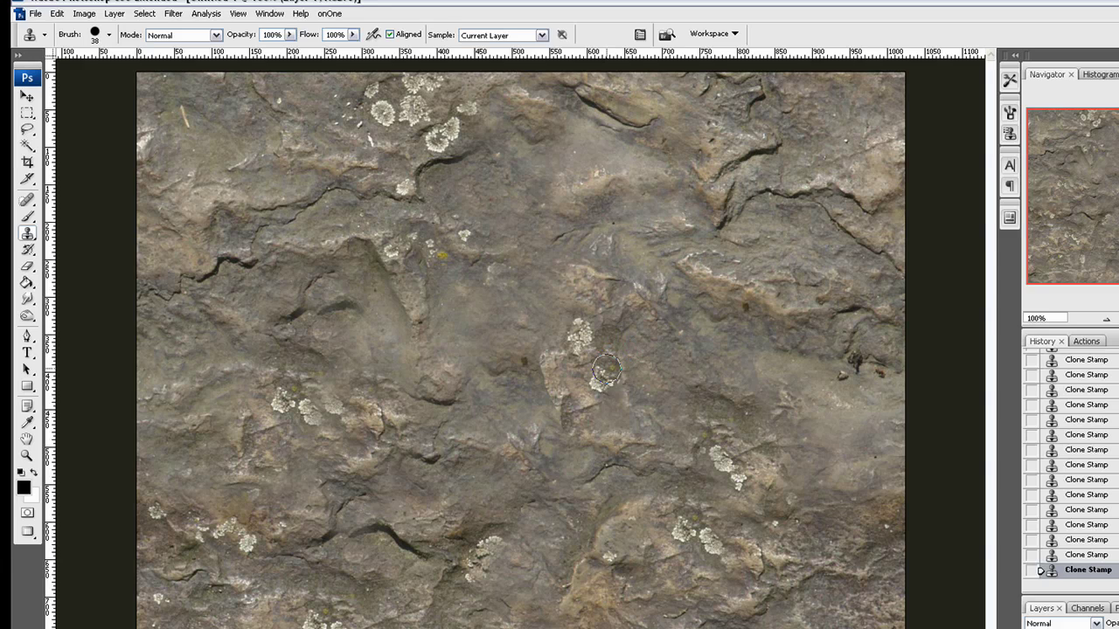
mouse_move(594, 413)
mouse_down()
mouse_move(565, 408)
mouse_move(531, 362)
mouse_move(526, 393)
mouse_up()
click(523, 370)
click(517, 359)
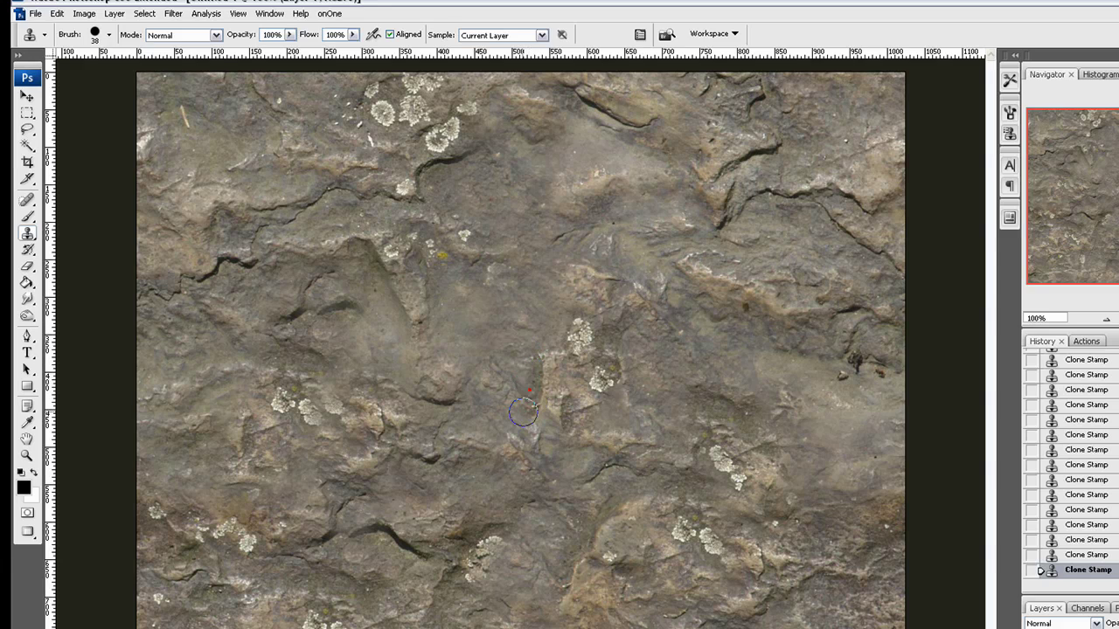
Switch the Clone Stamp to the soft round 65 px brush.
click(95, 38)
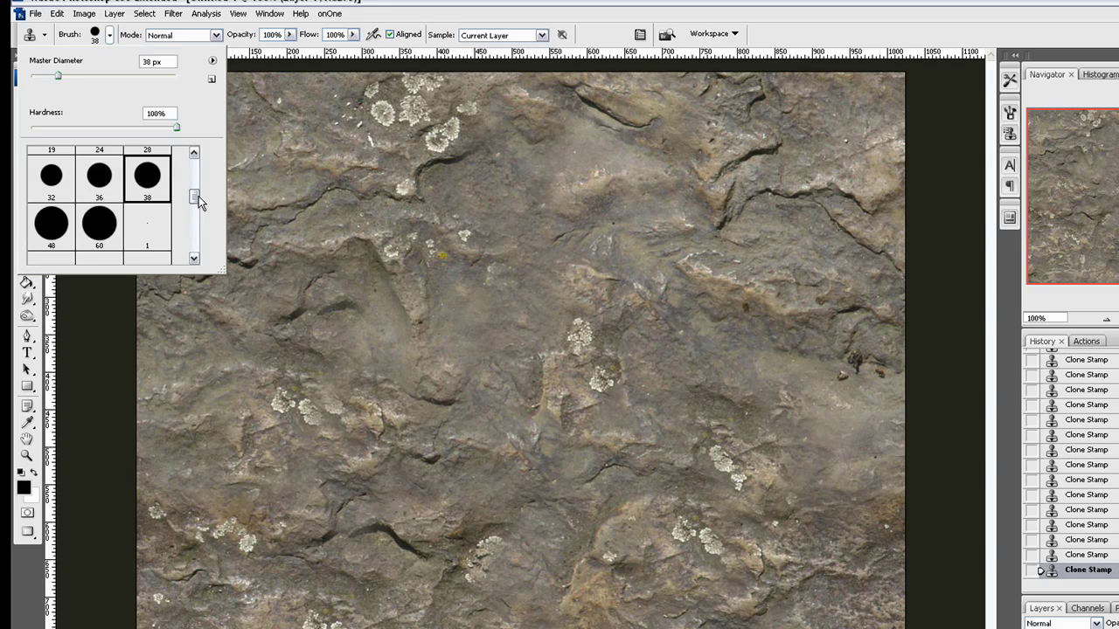
drag(196, 199, 196, 243)
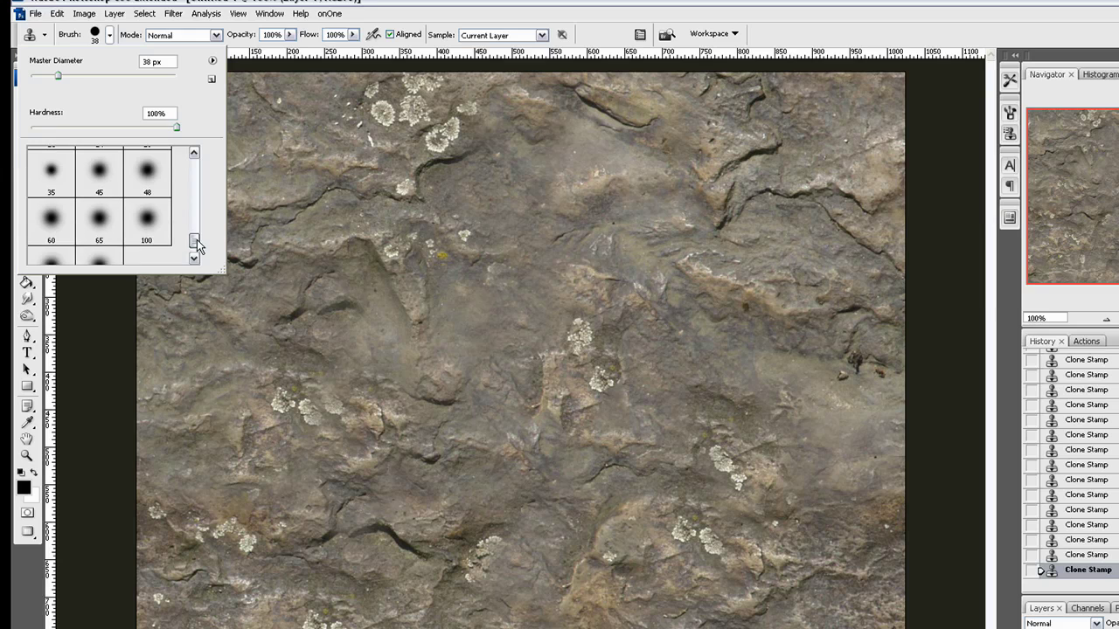
click(100, 220)
click(530, 5)
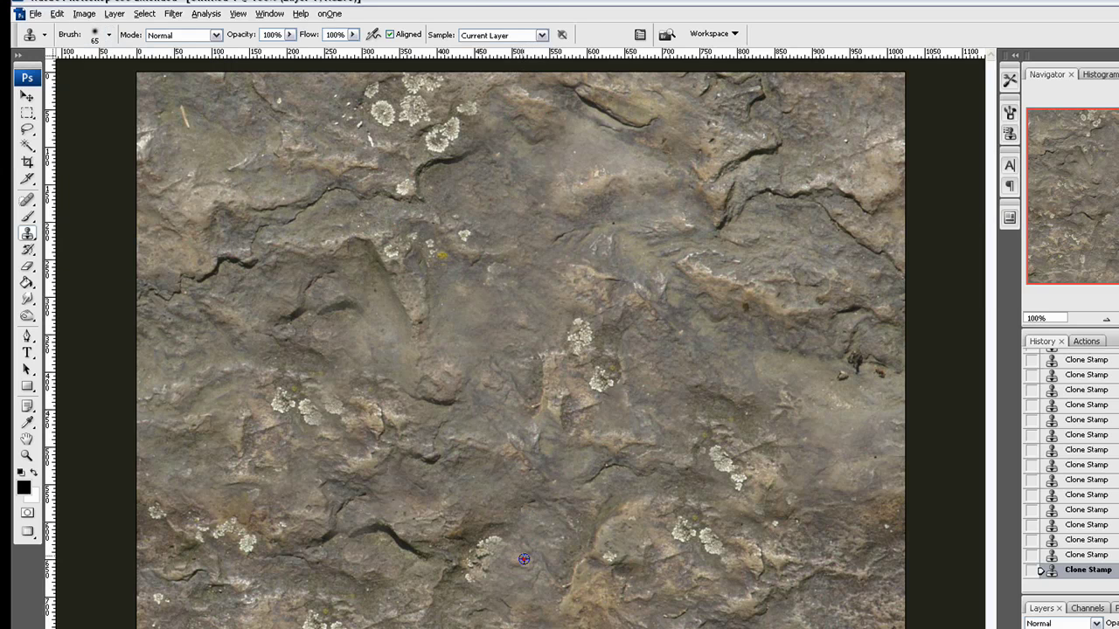
Clone sampled lichen, tan ridge and rough rock over the smooth areas around the image centre, to its right and near the upper middle.
mouse_move(476, 317)
mouse_down()
mouse_move(481, 351)
mouse_move(463, 305)
mouse_up()
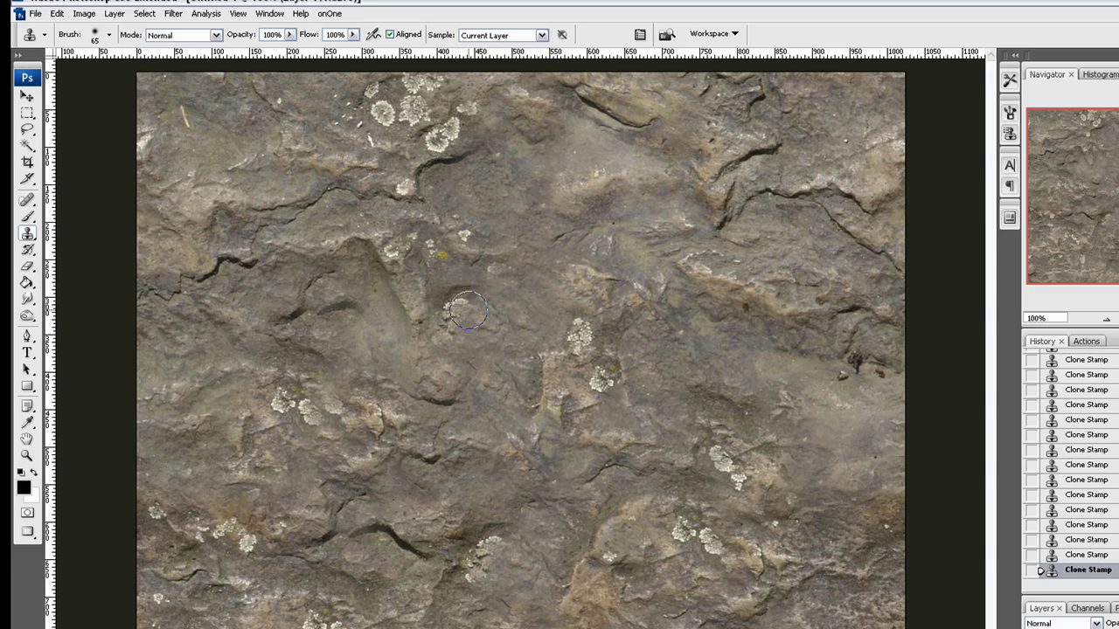
drag(585, 300, 565, 303)
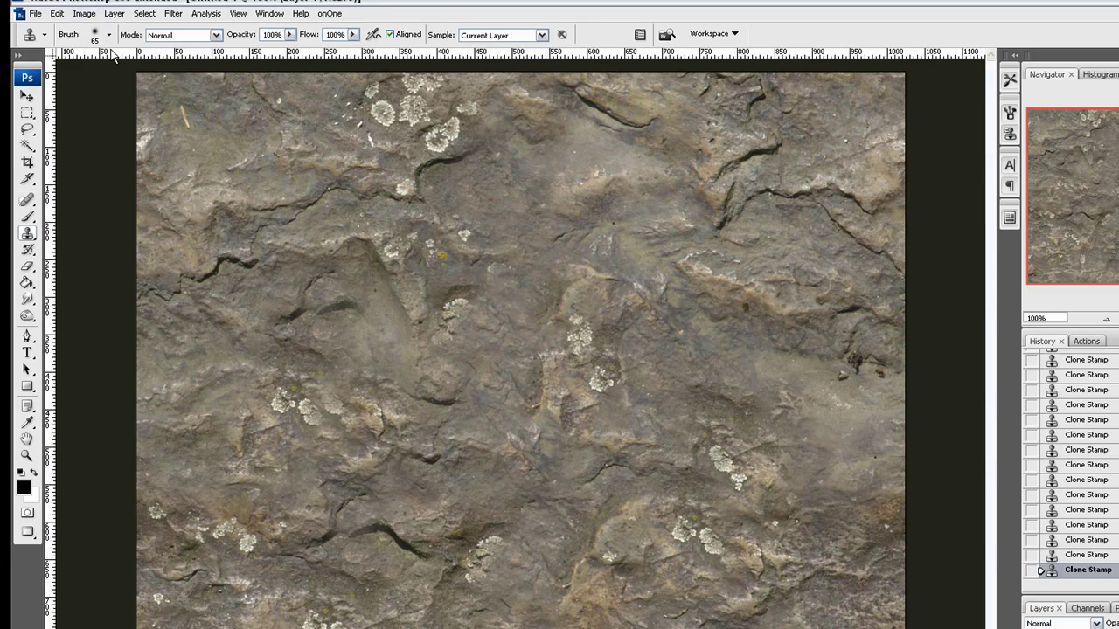
click(550, 325)
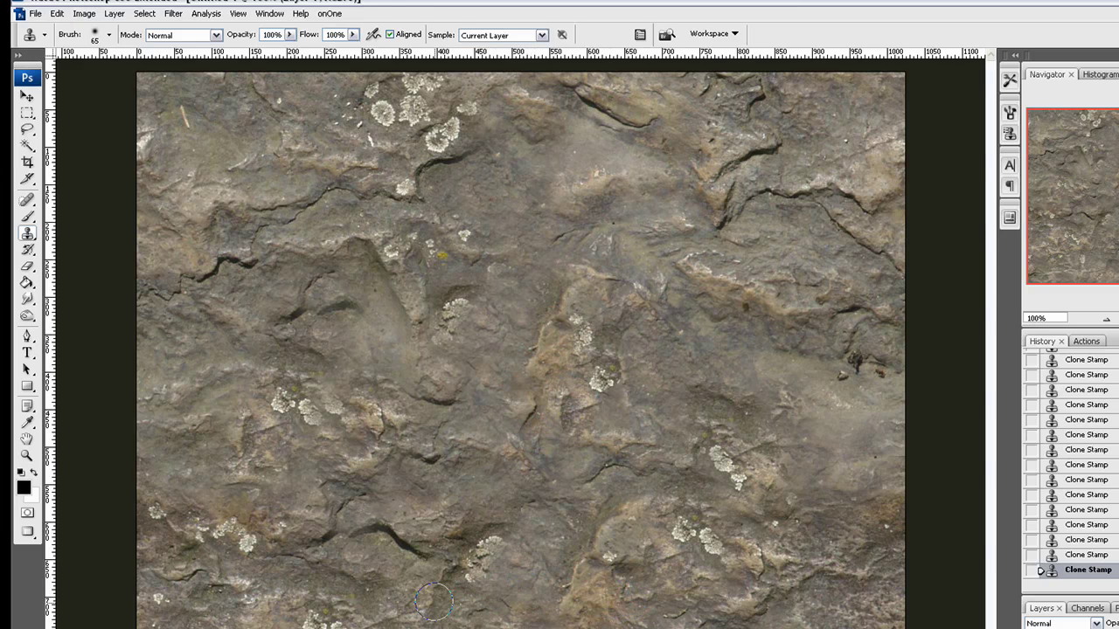
click(579, 464)
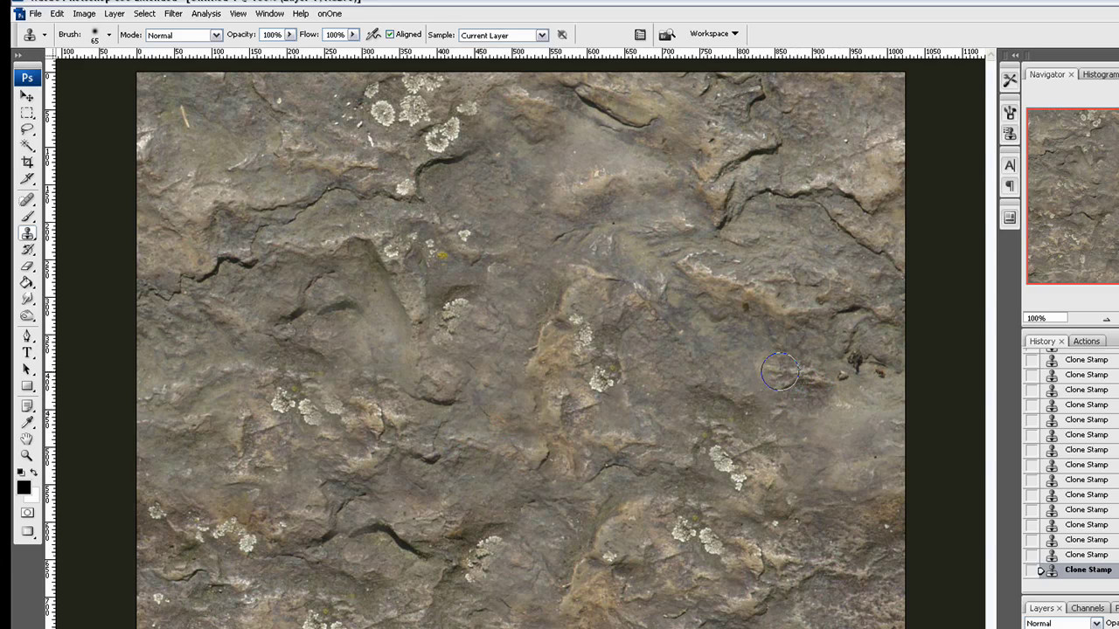
click(752, 371)
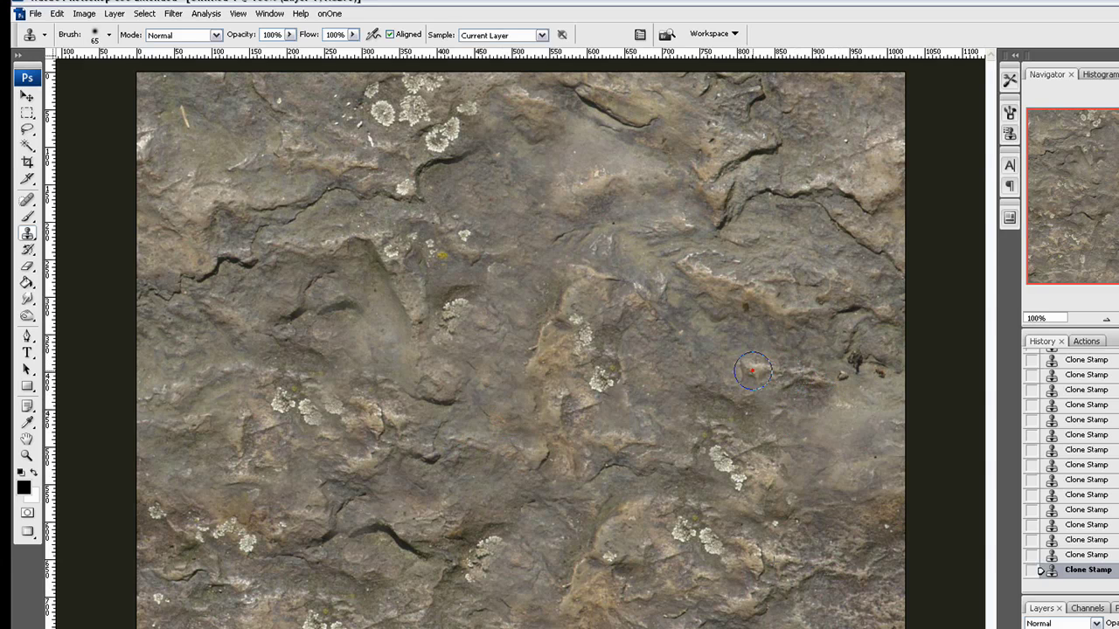
click(578, 146)
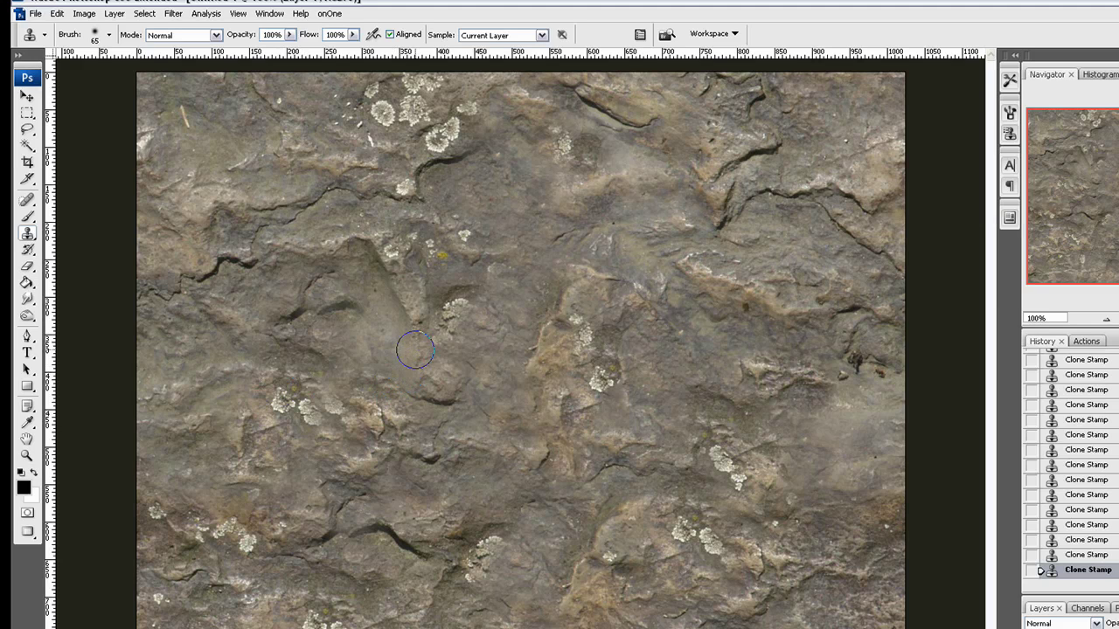
Open the rock image in the Texture Maker plug-in using Modify with Texture Maker.
click(173, 13)
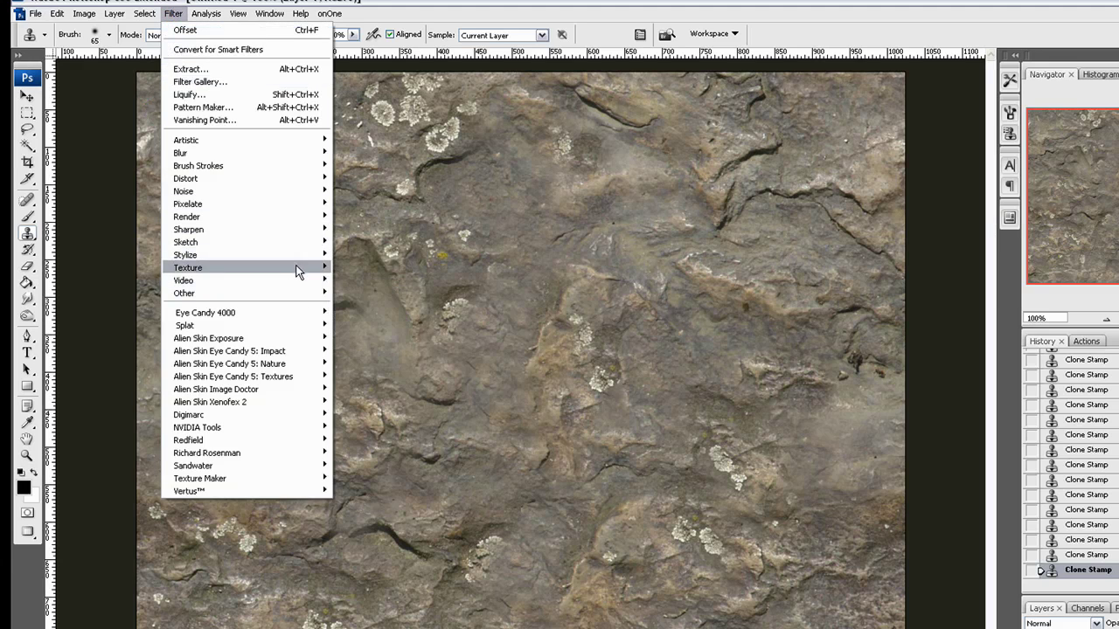
mouse_move(313, 479)
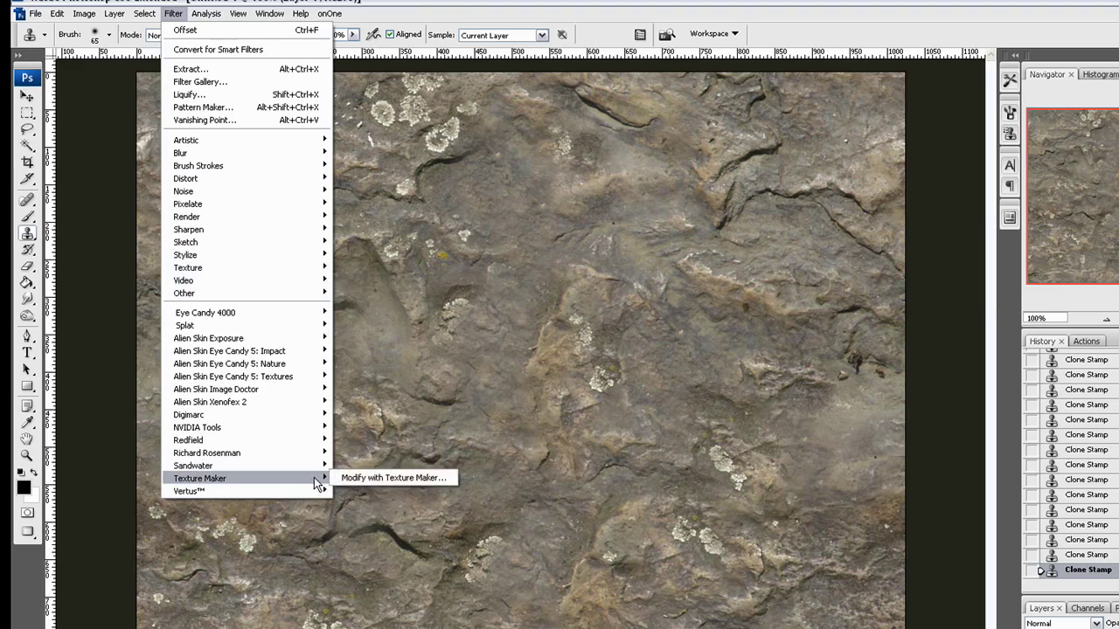
click(367, 477)
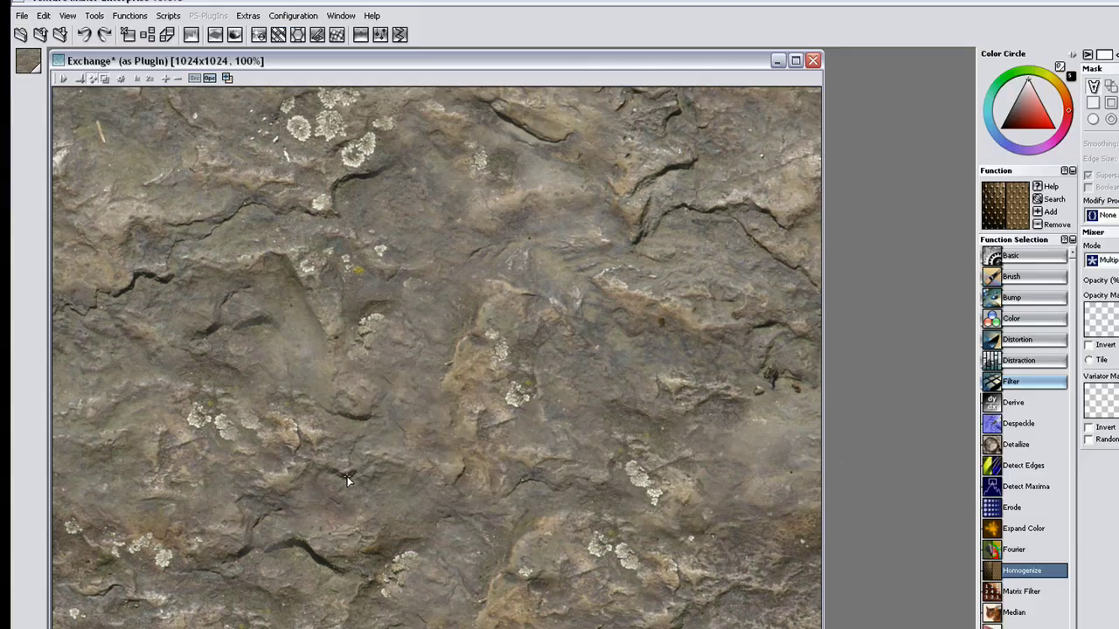
Examine the tiled rock texture at several zoom levels for seams and repeating features, then close the preview to return to Photoshop.
drag(428, 65, 485, 76)
scroll(468, 364, down, 2)
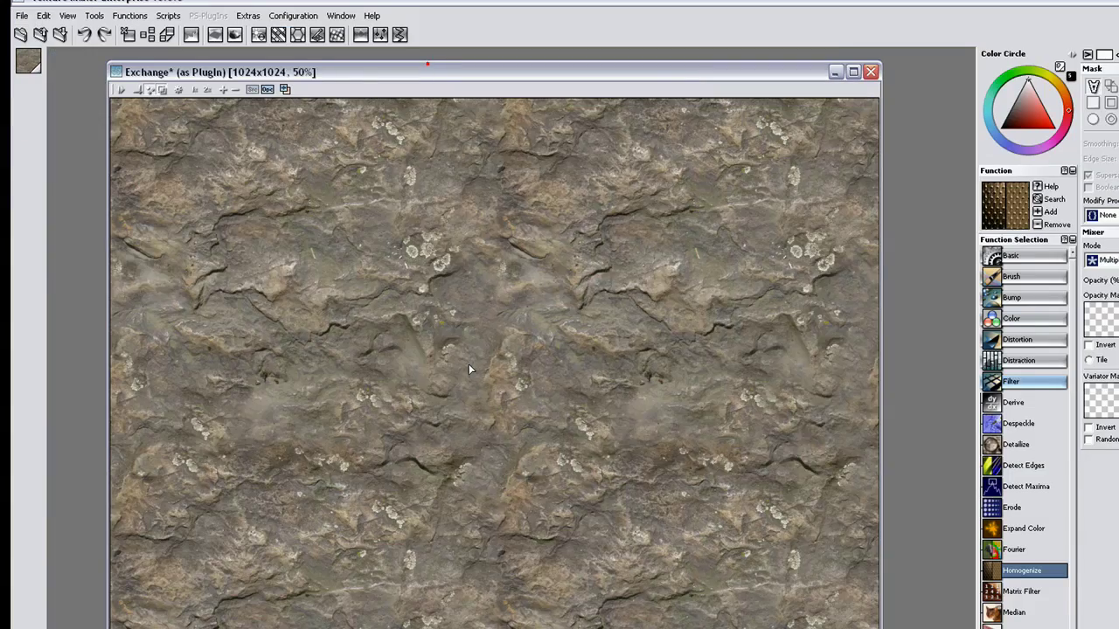
scroll(469, 369, down, 2)
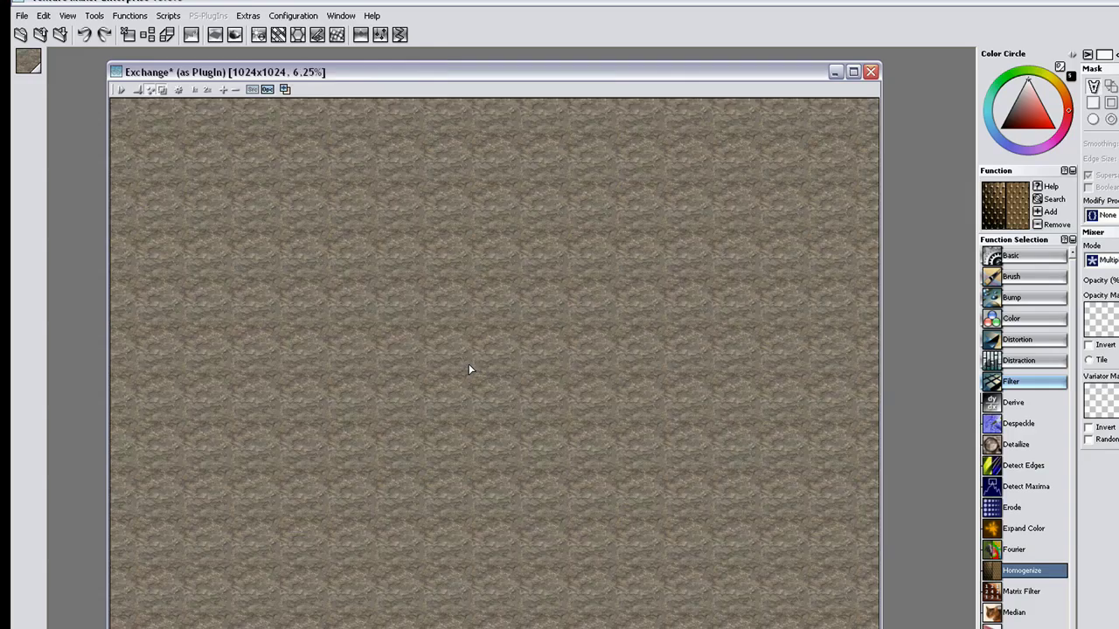
scroll(468, 369, up, 2)
scroll(468, 370, up, 2)
scroll(468, 369, down, 1)
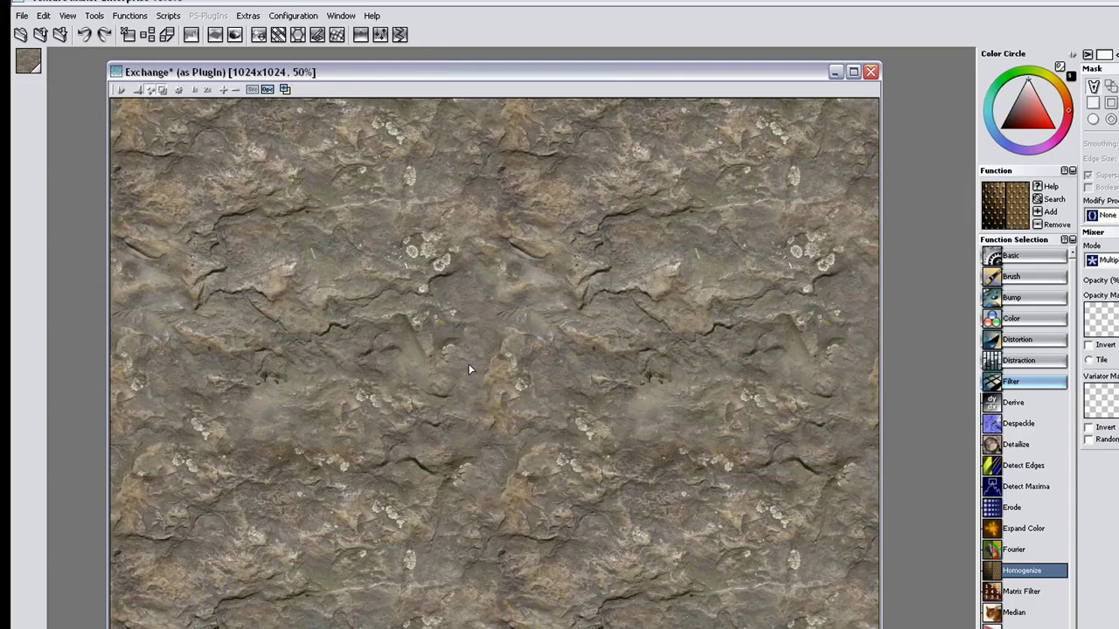
scroll(468, 370, up, 1)
scroll(469, 370, down, 1)
drag(425, 435, 371, 426)
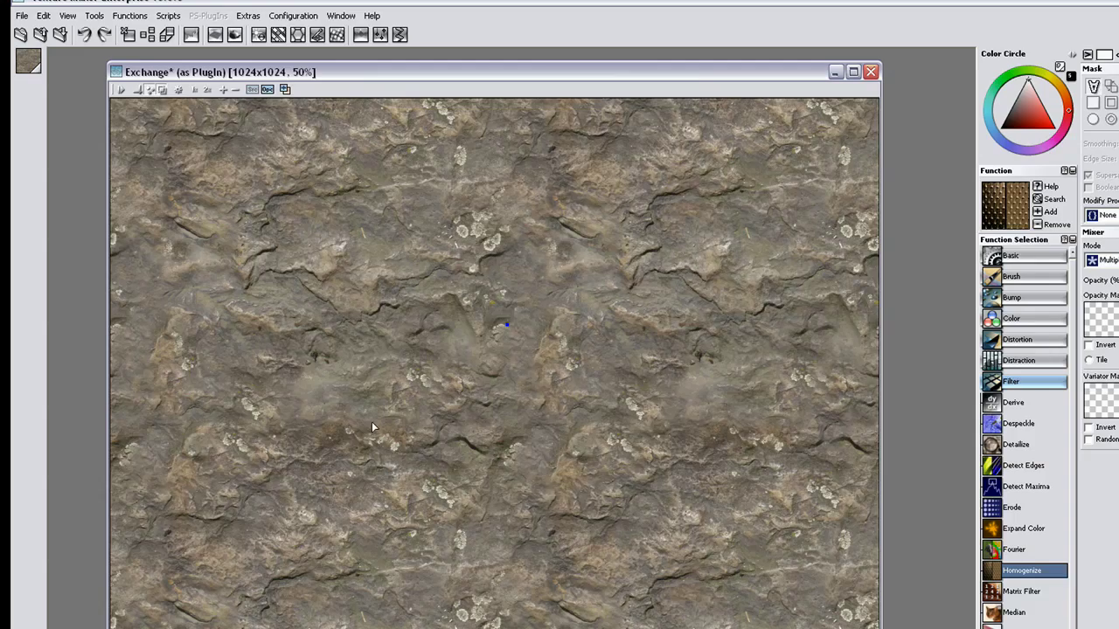
click(871, 72)
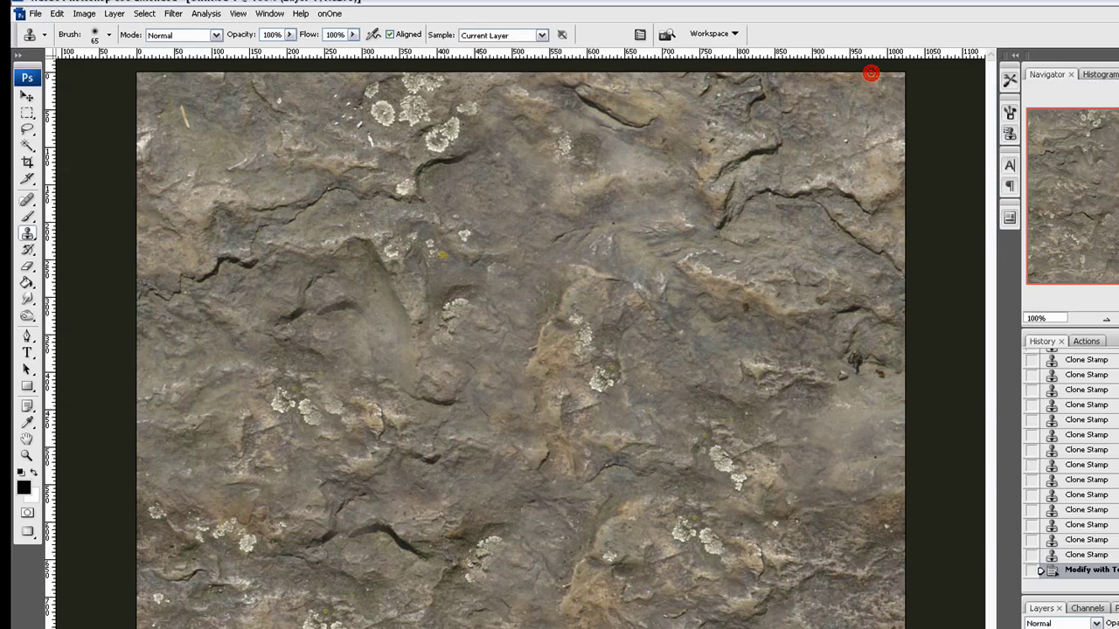